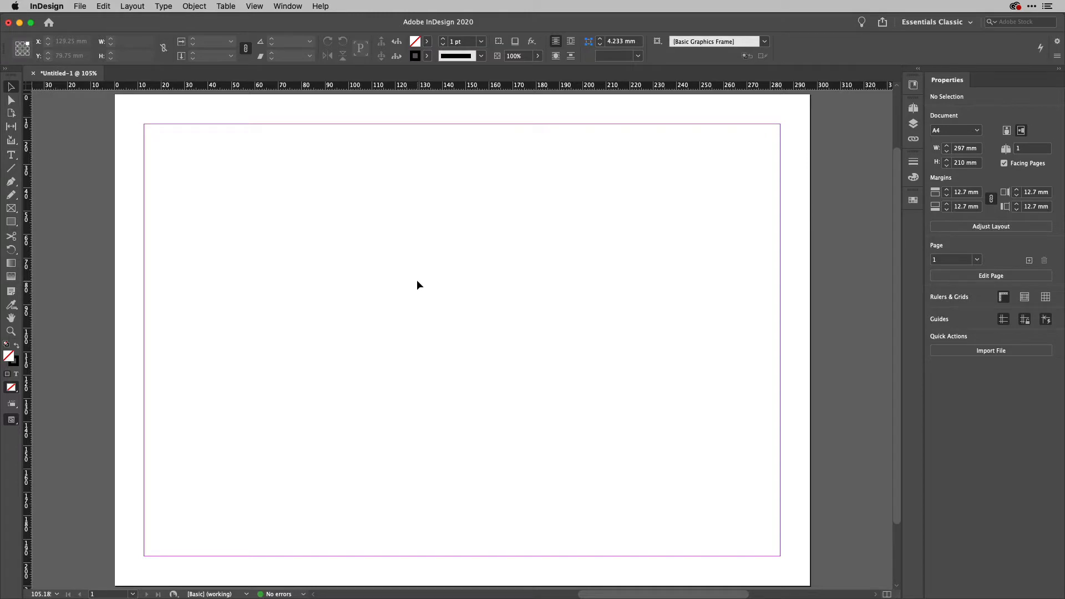
Activate the Rectangle Frame tool with the F shortcut.
{"action": "key", "text": "f"}
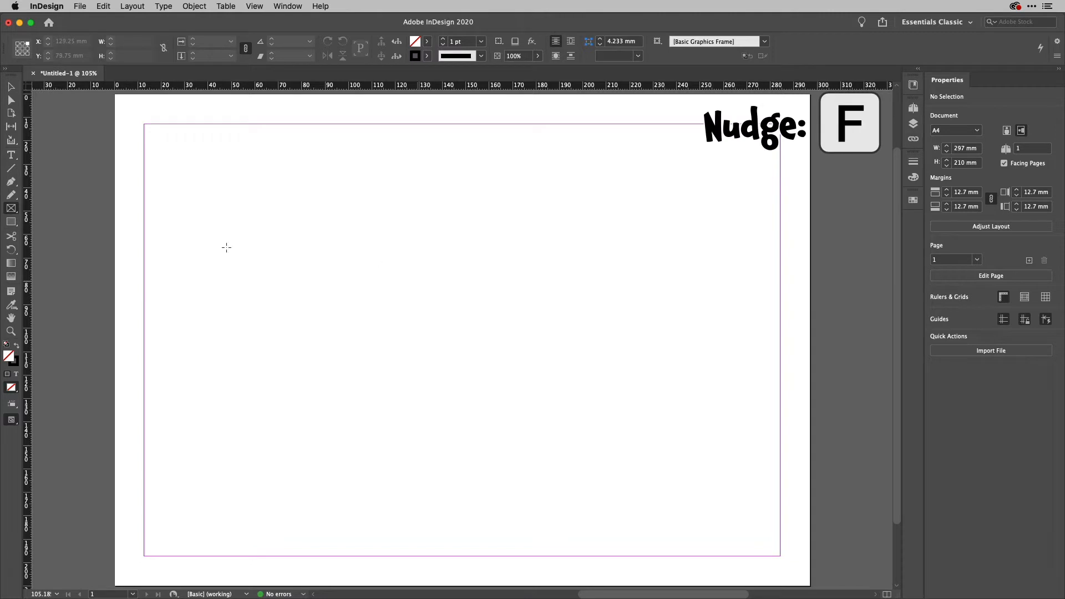
Draw a 6-column by 5-row grid of empty rectangular frames from the top-left margin corner.
{"action": "left_click", "coordinate": [9, 211]}
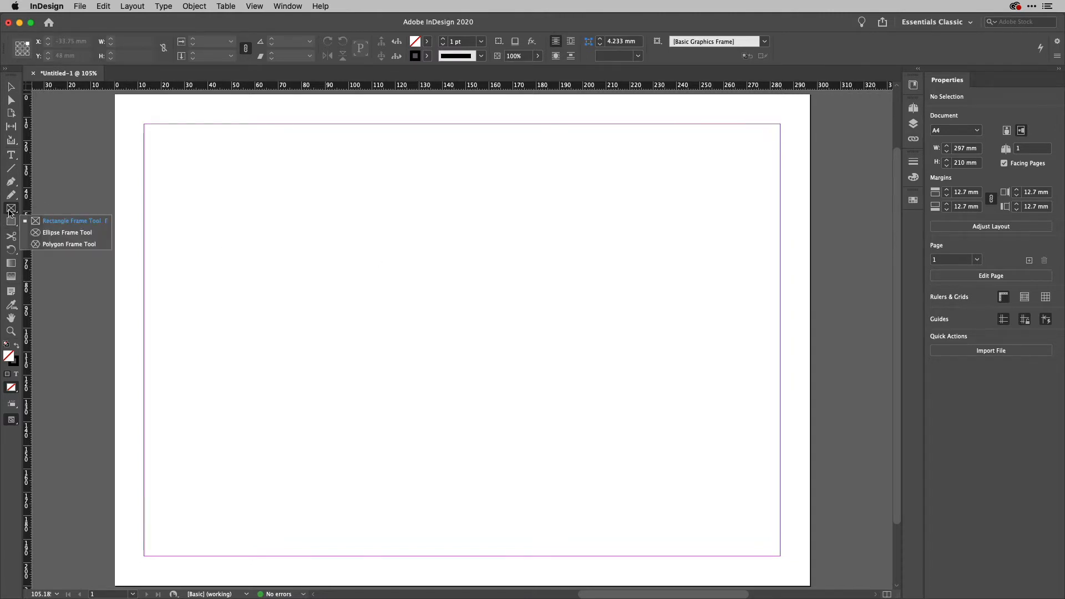
{"action": "left_click", "coordinate": [11, 209]}
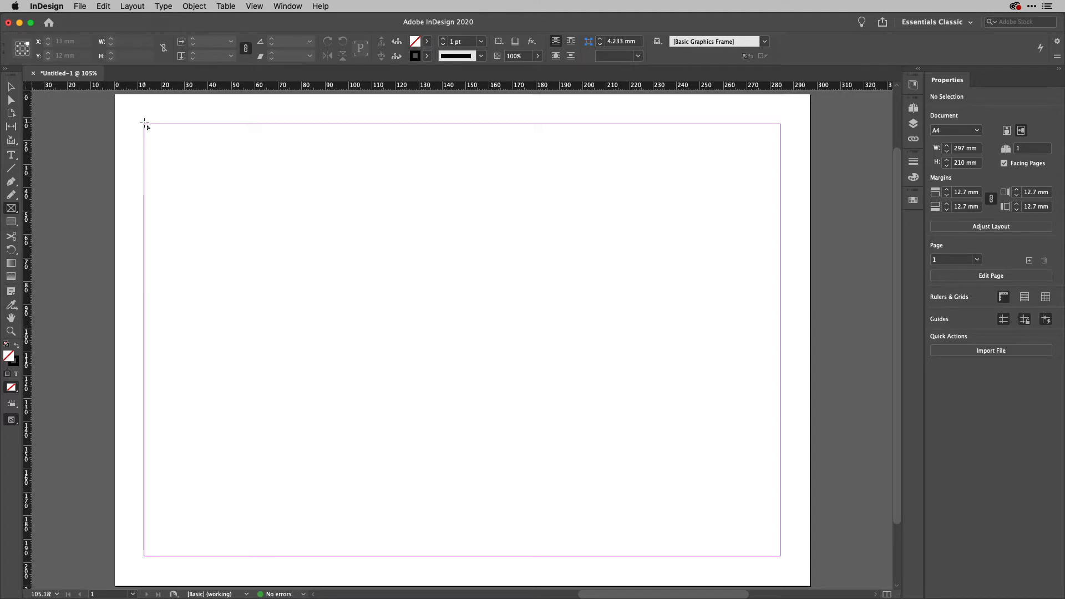
{"action": "left_click_drag", "start_coordinate": [144, 123], "coordinate": [766, 545]}
{"action": "key", "text": "Right"}
{"action": "key", "text": "Right"}
{"action": "key", "text": "Right"}
{"action": "key", "text": "Right"}
{"action": "key", "text": "Left"}
{"action": "key", "text": "Left"}
{"action": "key", "text": "Left"}
{"action": "key", "text": "Right"}
{"action": "key", "text": "Right"}
{"action": "key", "text": "Right"}
{"action": "key", "text": "Right"}
{"action": "key", "text": "Up"}
{"action": "key", "text": "Up"}
{"action": "key", "text": "Up"}
{"action": "key", "text": "Up"}
{"action": "key", "text": "Up"}
{"action": "key", "text": "Down"}
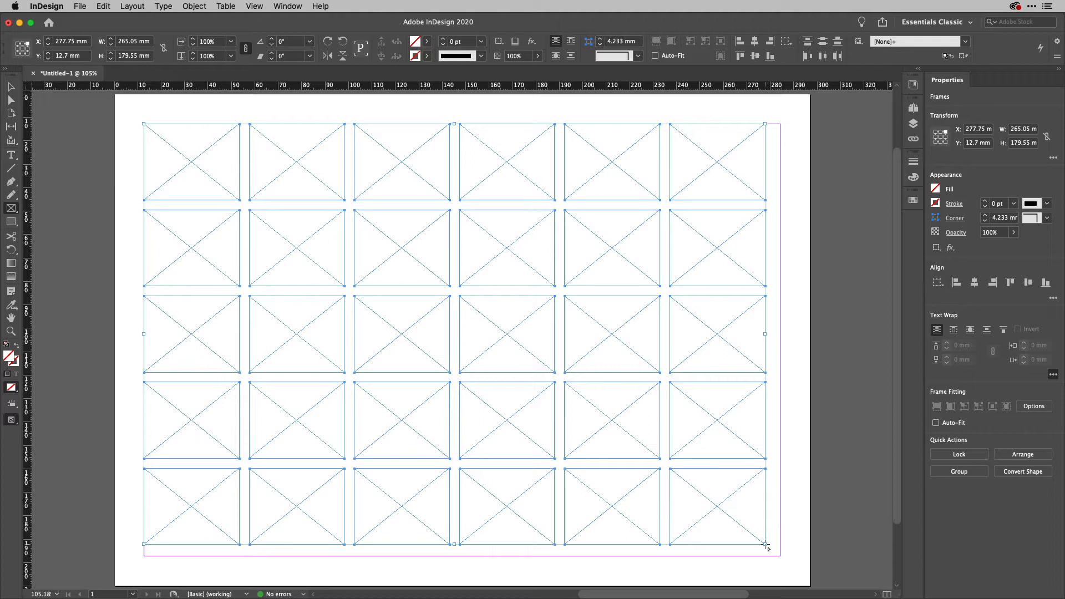
Stretch the frame grid to the bottom-right margin corner, about 265.05 × 179.55 mm.
{"action": "key", "text": "v"}
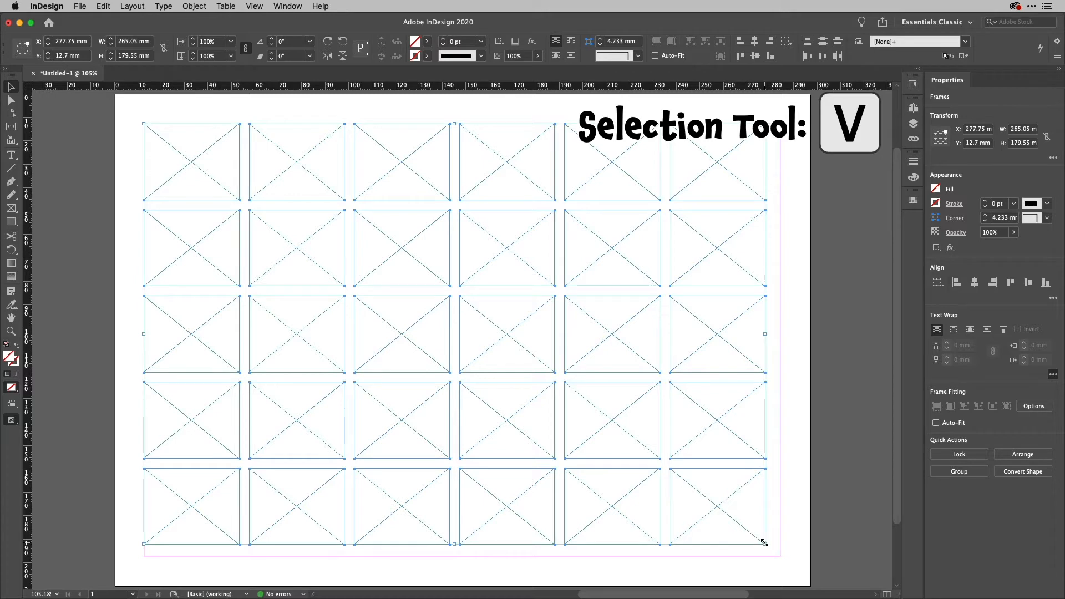
{"action": "mouse_move", "coordinate": [764, 542]}
{"action": "left_mouse_down"}
{"action": "mouse_move", "coordinate": [756, 490]}
{"action": "mouse_move", "coordinate": [756, 535]}
{"action": "mouse_move", "coordinate": [642, 499]}
{"action": "mouse_move", "coordinate": [699, 449]}
{"action": "mouse_move", "coordinate": [637, 482]}
{"action": "mouse_move", "coordinate": [694, 519]}
{"action": "mouse_move", "coordinate": [694, 502]}
{"action": "mouse_move", "coordinate": [718, 517]}
{"action": "mouse_move", "coordinate": [714, 474]}
{"action": "mouse_move", "coordinate": [680, 488]}
{"action": "mouse_move", "coordinate": [687, 513]}
{"action": "mouse_move", "coordinate": [736, 528]}
{"action": "mouse_move", "coordinate": [706, 516]}
{"action": "mouse_move", "coordinate": [688, 467]}
{"action": "mouse_move", "coordinate": [777, 561]}
{"action": "mouse_move", "coordinate": [680, 485]}
{"action": "mouse_move", "coordinate": [708, 484]}
{"action": "mouse_move", "coordinate": [772, 551]}
{"action": "mouse_move", "coordinate": [784, 536]}
{"action": "mouse_move", "coordinate": [843, 535]}
{"action": "mouse_move", "coordinate": [780, 555]}
{"action": "left_mouse_up"}
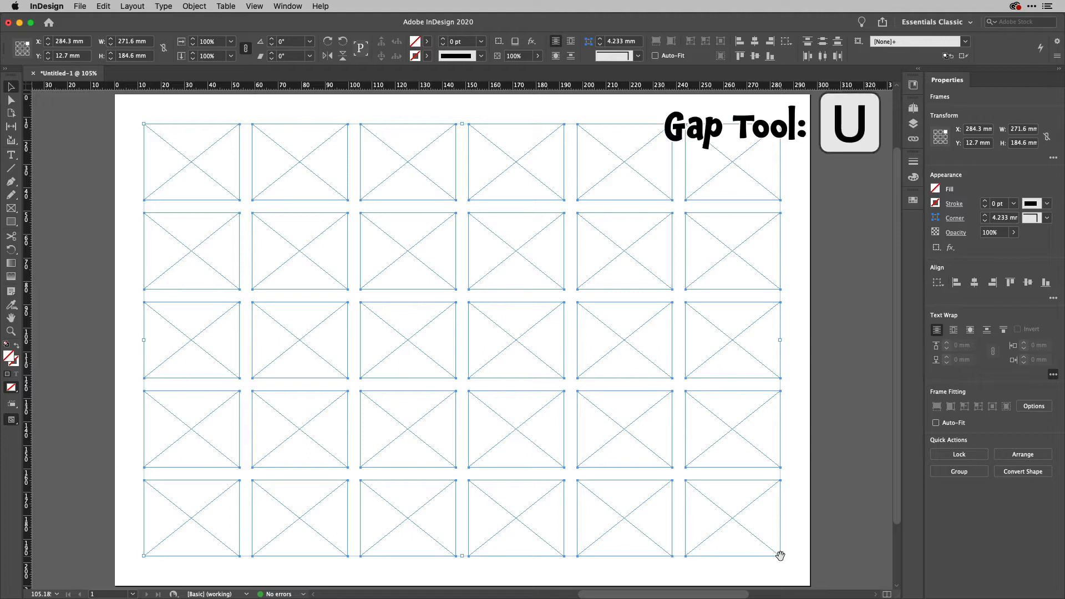
With the Gap tool, lower the top-row gap and widen the gaps after column one and row three.
{"action": "key", "text": "u"}
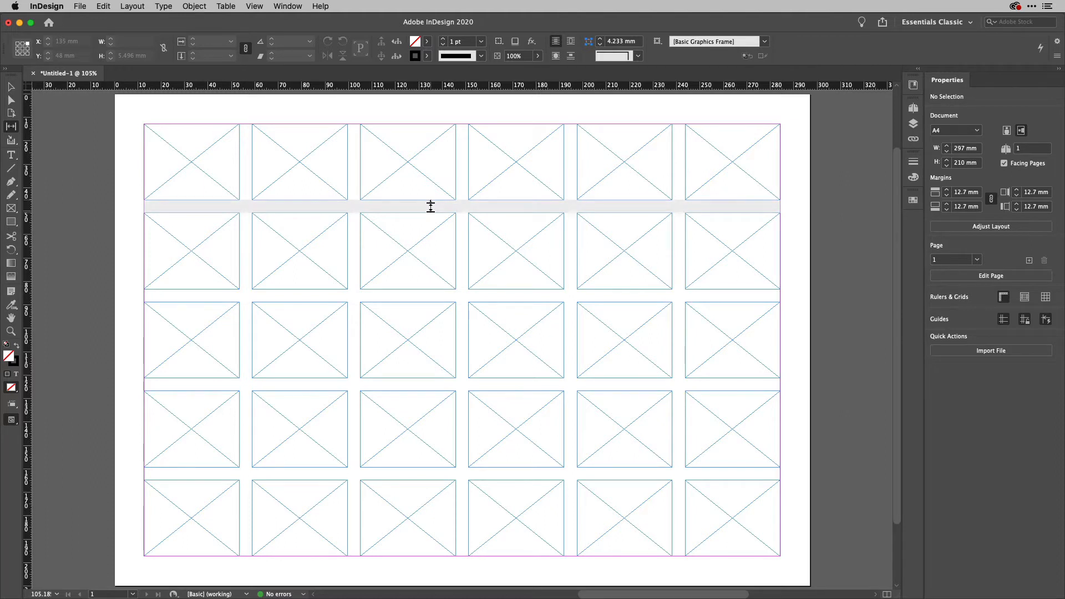
{"action": "left_click_drag", "start_coordinate": [430, 207], "coordinate": [431, 231]}
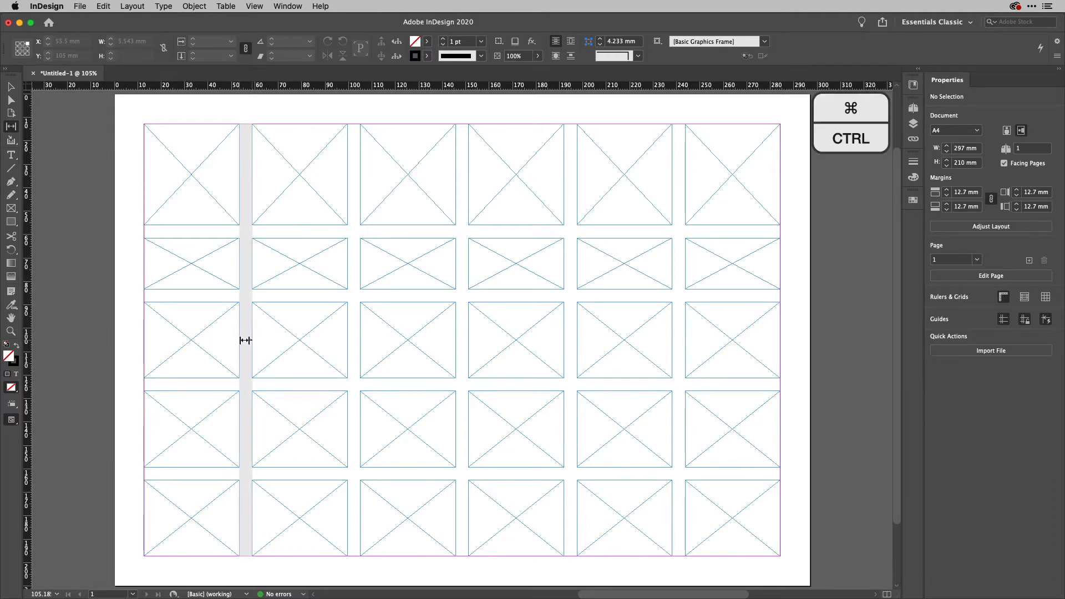
{"action": "mouse_move", "coordinate": [245, 340]}
{"action": "left_mouse_down"}
{"action": "mouse_move", "coordinate": [225, 338]}
{"action": "mouse_move", "coordinate": [244, 340]}
{"action": "left_mouse_up"}
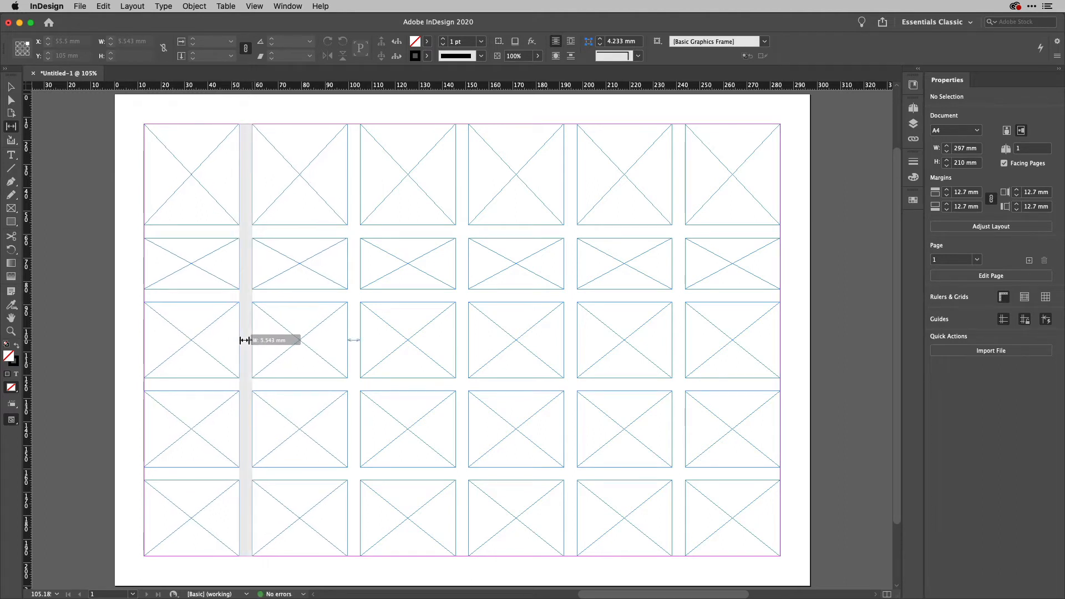
{"action": "left_click_drag", "start_coordinate": [244, 340], "coordinate": [237, 339]}
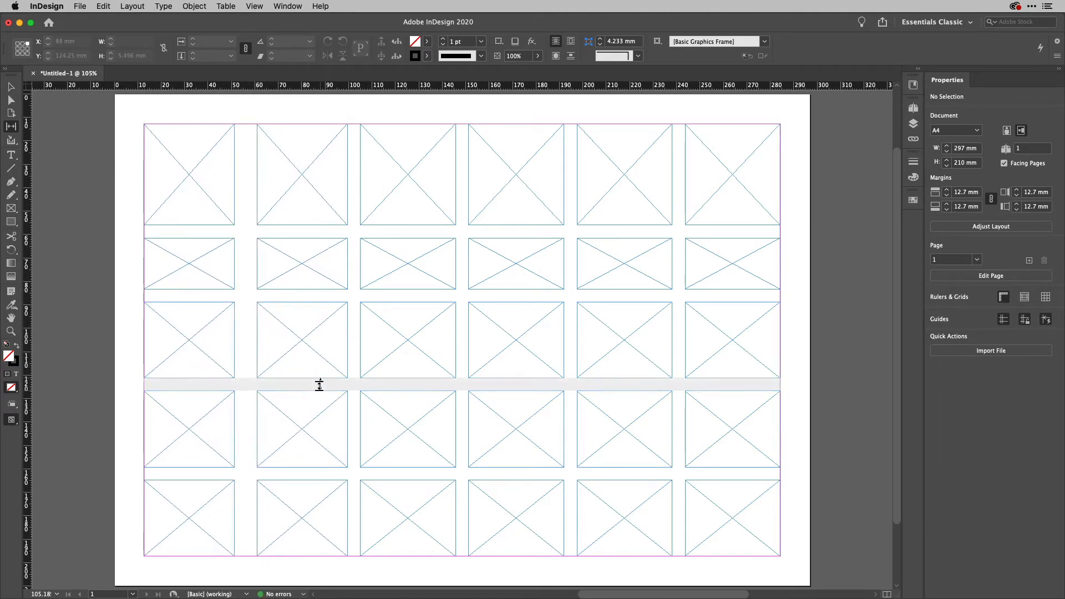
{"action": "left_click_drag", "start_coordinate": [319, 384], "coordinate": [316, 381]}
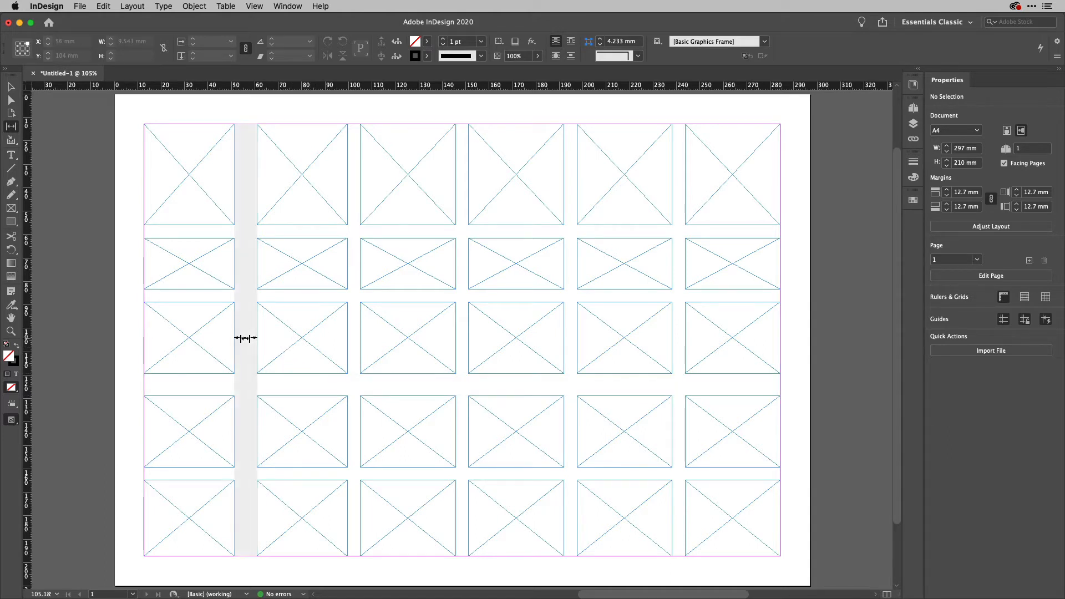
{"action": "mouse_move", "coordinate": [245, 338]}
{"action": "left_mouse_down"}
{"action": "mouse_move", "coordinate": [185, 337]}
{"action": "mouse_move", "coordinate": [236, 342]}
{"action": "left_mouse_up"}
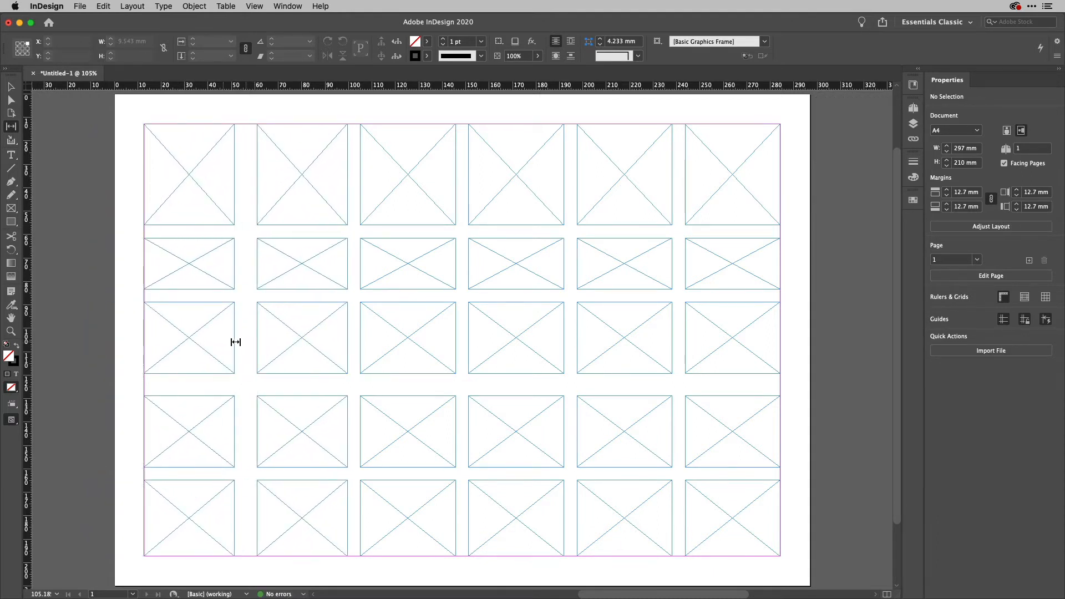
Shift individual gaps to stagger frame sizes across the top three rows.
{"action": "key", "text": "shift"}
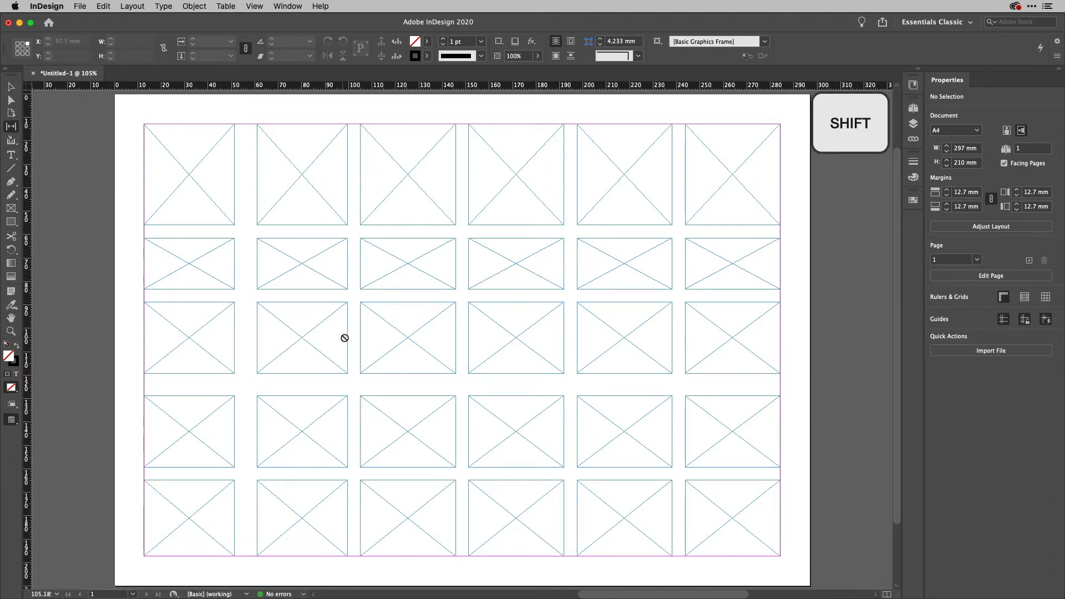
{"action": "left_click_drag", "start_coordinate": [357, 340], "coordinate": [382, 397]}
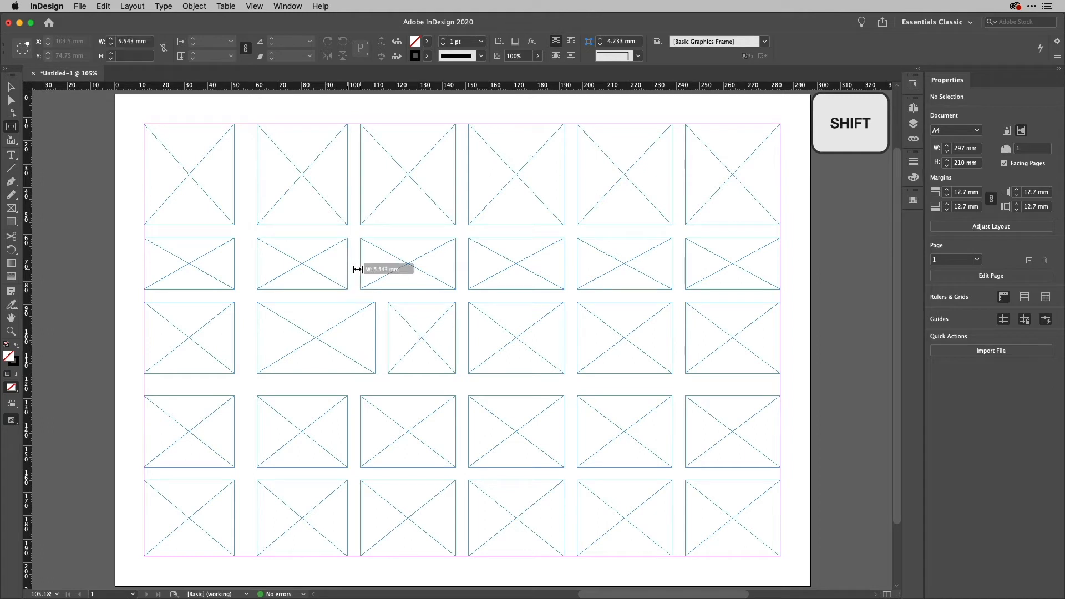
{"action": "left_click_drag", "start_coordinate": [357, 269], "coordinate": [322, 269]}
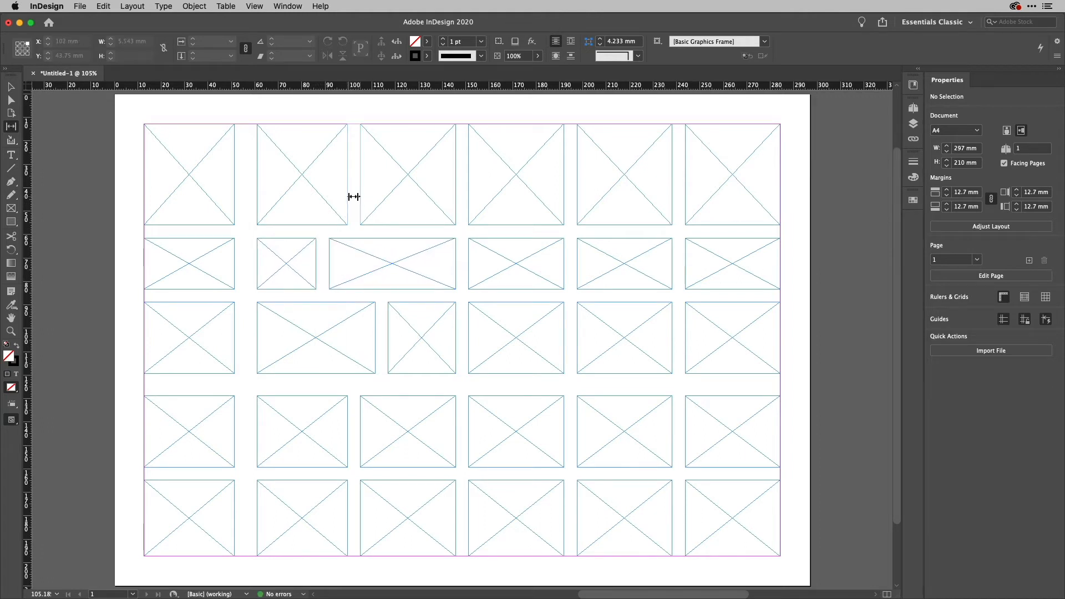
{"action": "left_click_drag", "start_coordinate": [354, 196], "coordinate": [381, 195]}
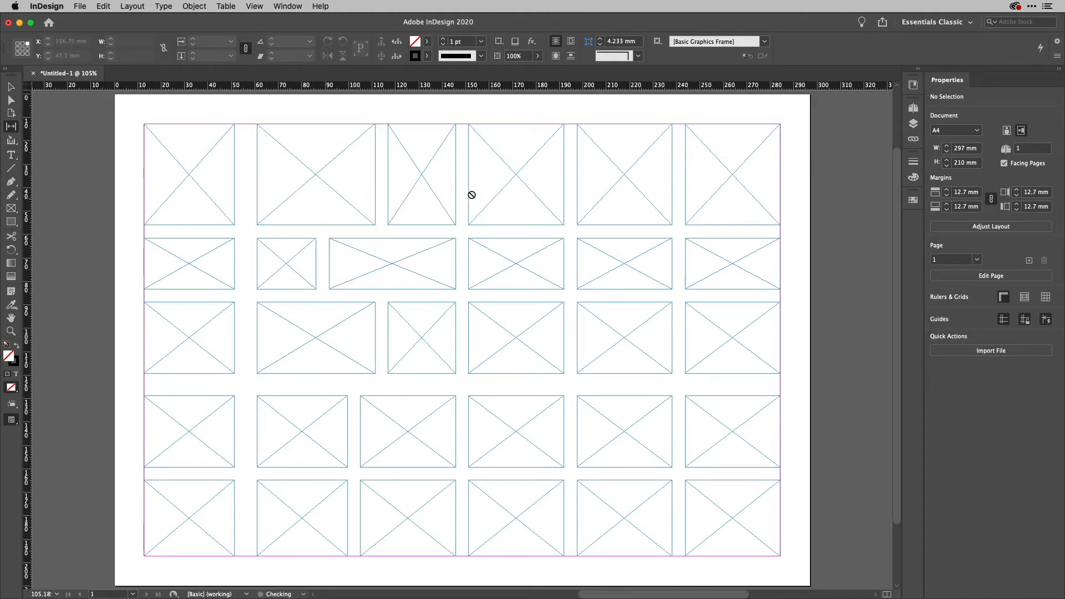
{"action": "left_click_drag", "start_coordinate": [458, 194], "coordinate": [488, 194]}
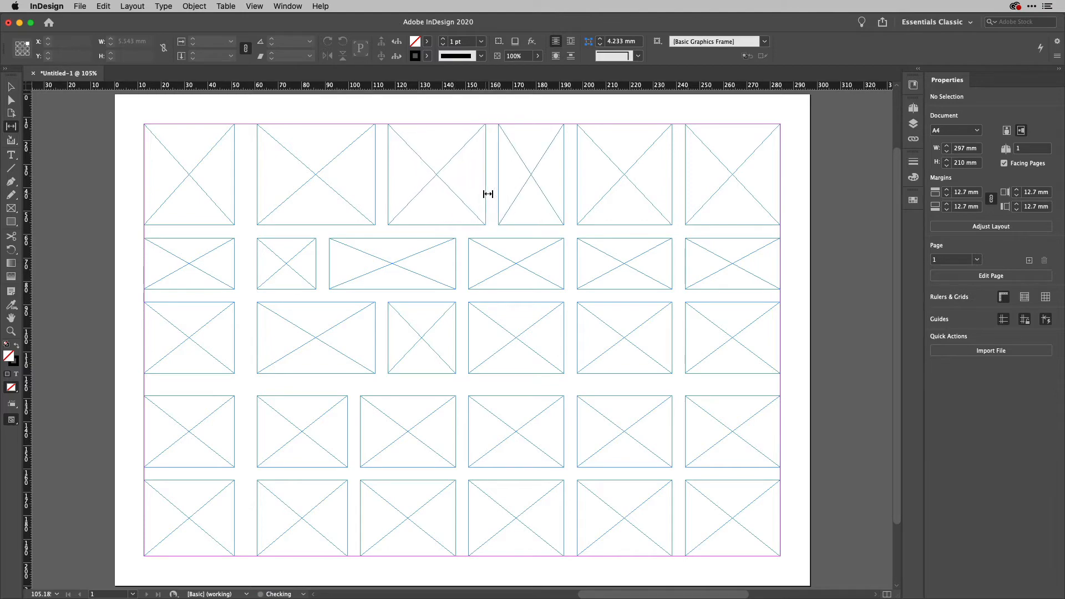
{"action": "left_click_drag", "start_coordinate": [678, 194], "coordinate": [712, 196]}
{"action": "left_click_drag", "start_coordinate": [677, 264], "coordinate": [643, 270]}
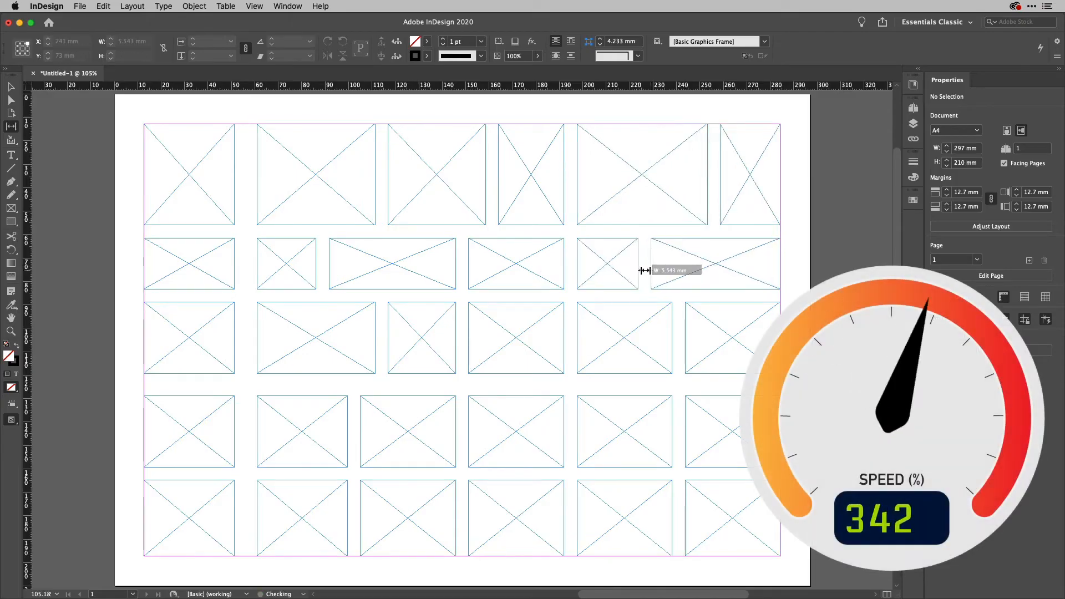
{"action": "left_click_drag", "start_coordinate": [461, 264], "coordinate": [490, 264]}
{"action": "left_click_drag", "start_coordinate": [464, 326], "coordinate": [499, 333]}
{"action": "left_click_drag", "start_coordinate": [570, 342], "coordinate": [604, 342]}
{"action": "left_click_drag", "start_coordinate": [682, 352], "coordinate": [704, 347]}
{"action": "left_click_drag", "start_coordinate": [735, 382], "coordinate": [737, 399]}
{"action": "left_click_drag", "start_coordinate": [638, 386], "coordinate": [638, 376]}
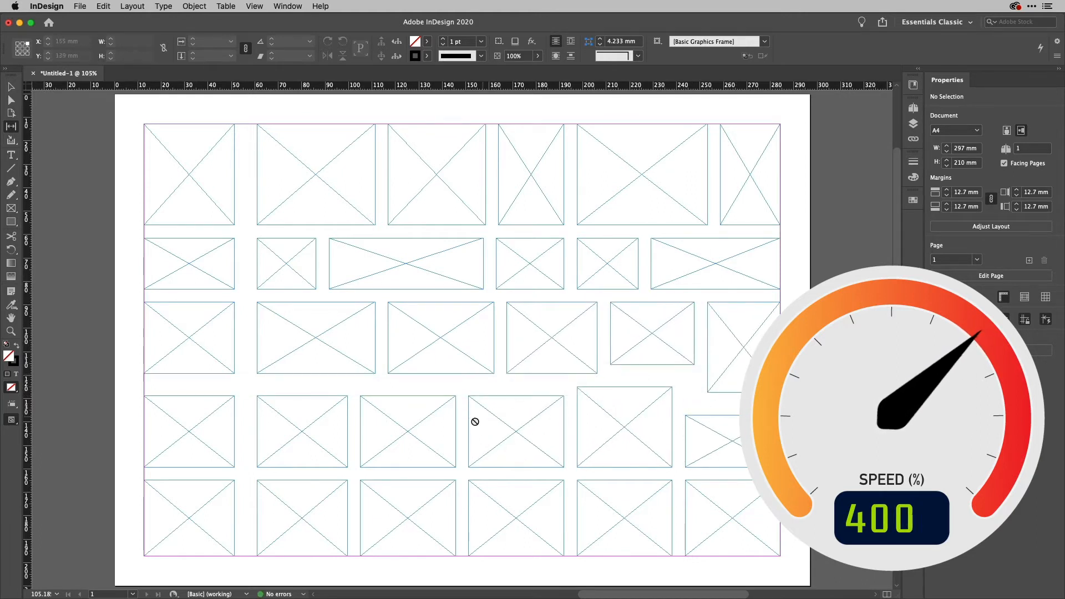
Stagger frame widths in rows four and five and tighten the gap between rows three and four.
{"action": "left_click_drag", "start_coordinate": [461, 430], "coordinate": [491, 431]}
{"action": "left_click_drag", "start_coordinate": [353, 430], "coordinate": [333, 431]}
{"action": "left_click_drag", "start_coordinate": [245, 432], "coordinate": [265, 432]}
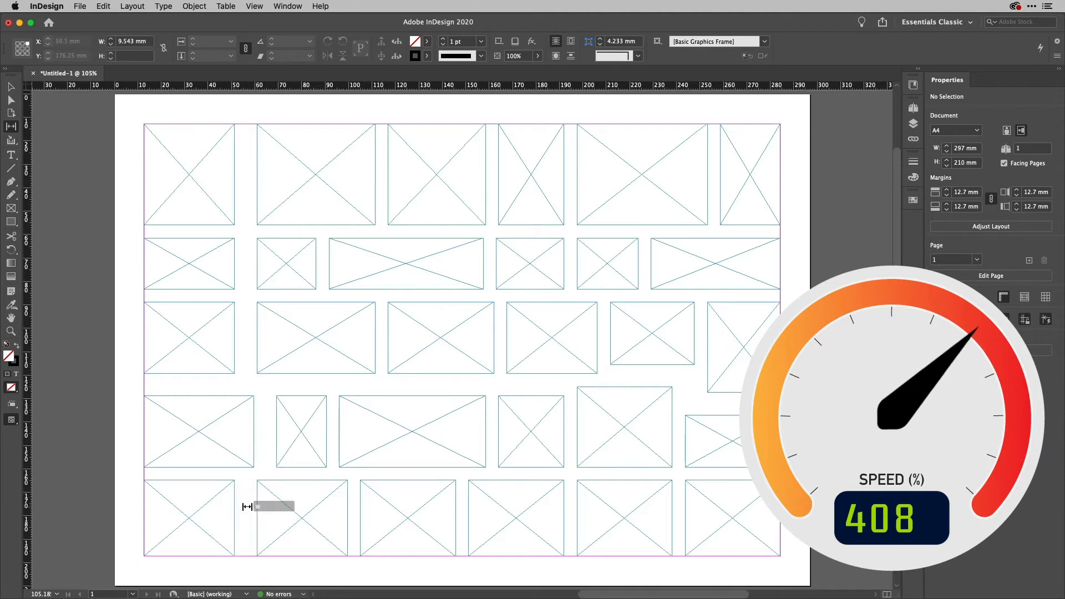
{"action": "left_click_drag", "start_coordinate": [245, 506], "coordinate": [213, 505]}
{"action": "left_click_drag", "start_coordinate": [353, 505], "coordinate": [373, 505]}
{"action": "left_click_drag", "start_coordinate": [571, 511], "coordinate": [606, 513]}
{"action": "left_click_drag", "start_coordinate": [678, 515], "coordinate": [701, 518]}
{"action": "left_click_drag", "start_coordinate": [755, 403], "coordinate": [754, 406]}
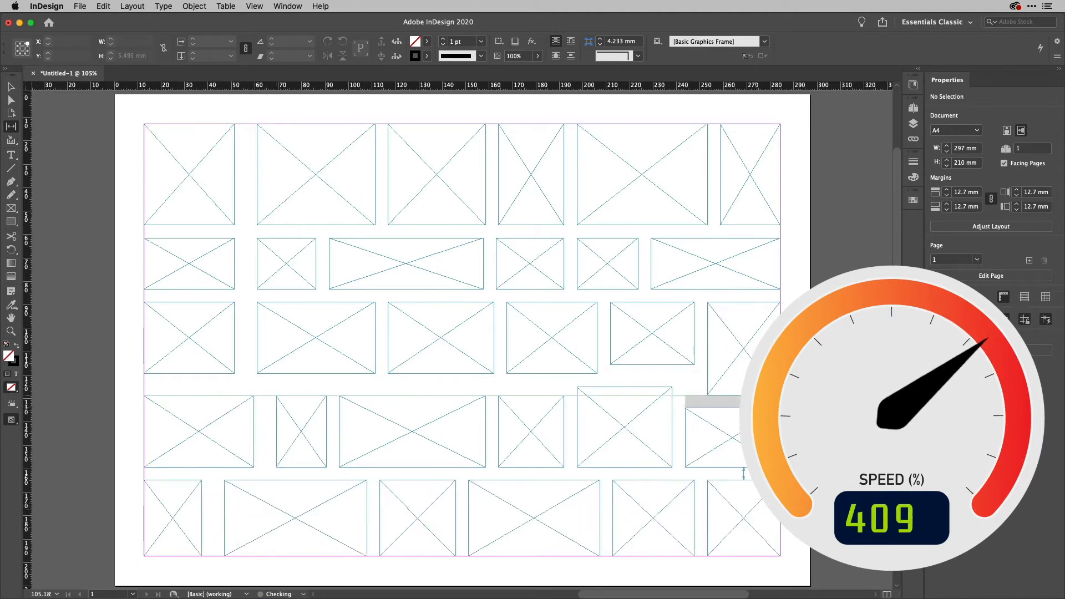
{"action": "left_click_drag", "start_coordinate": [648, 373], "coordinate": [652, 376]}
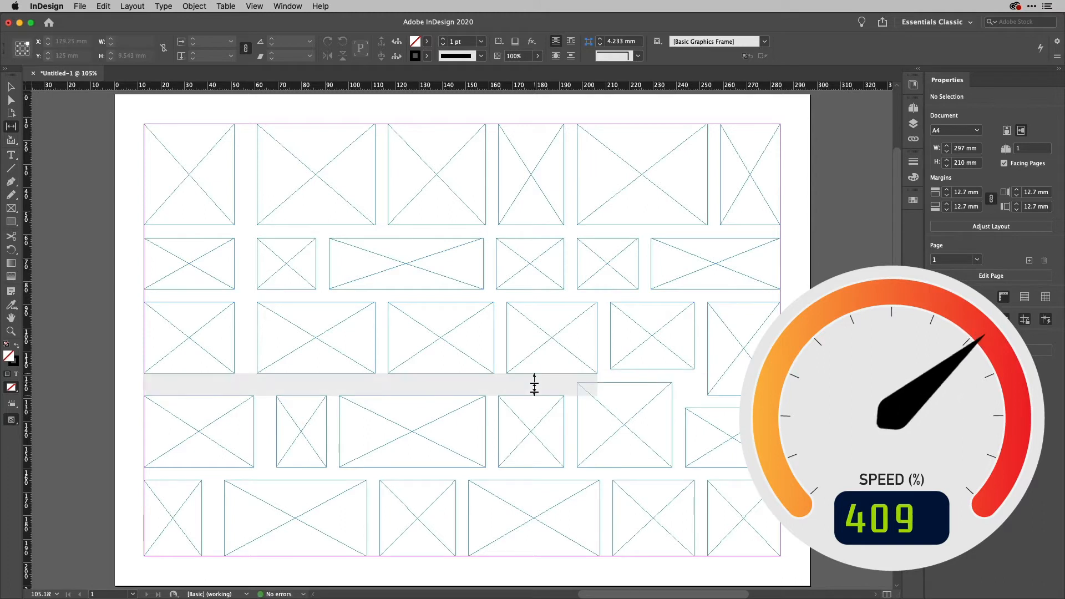
{"action": "left_click_drag", "start_coordinate": [535, 385], "coordinate": [535, 381]}
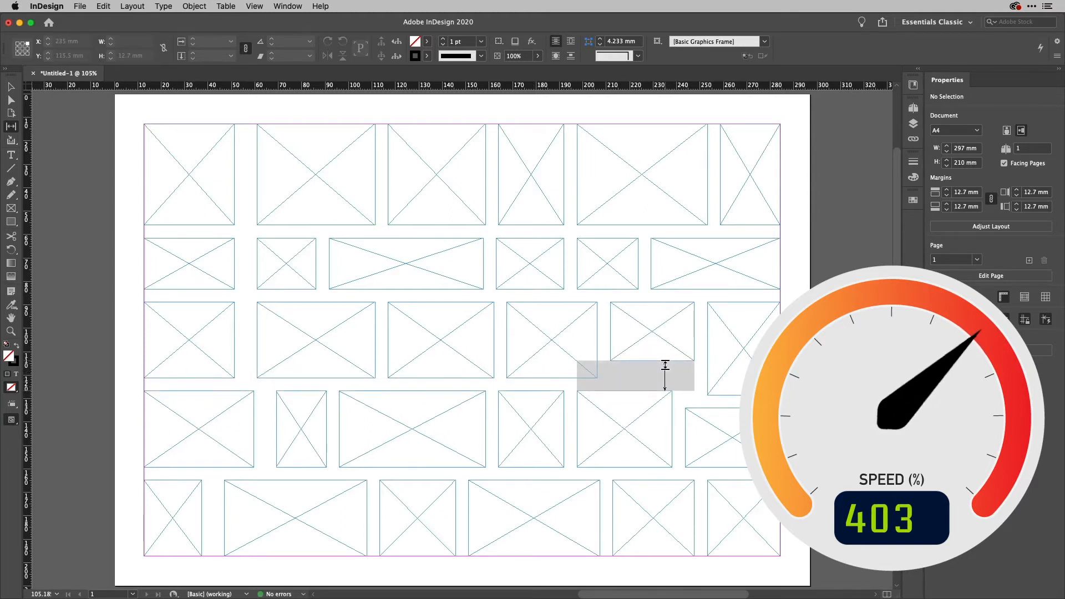
{"action": "left_click_drag", "start_coordinate": [668, 368], "coordinate": [671, 376]}
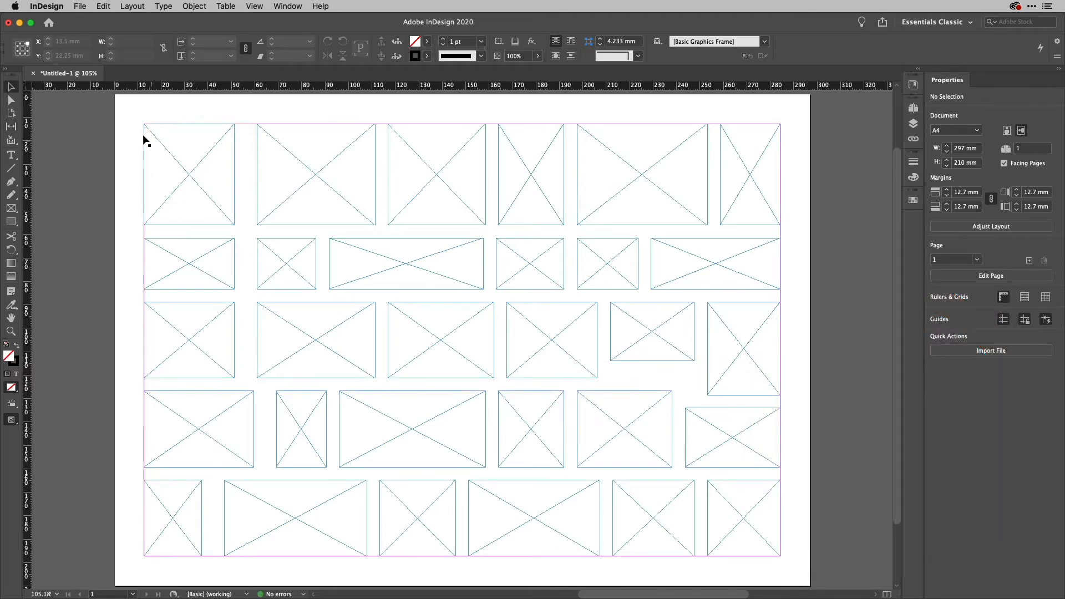
Select all 30 frames and combine them into one compound frame with Cmd+8.
{"action": "left_click_drag", "start_coordinate": [130, 128], "coordinate": [828, 517]}
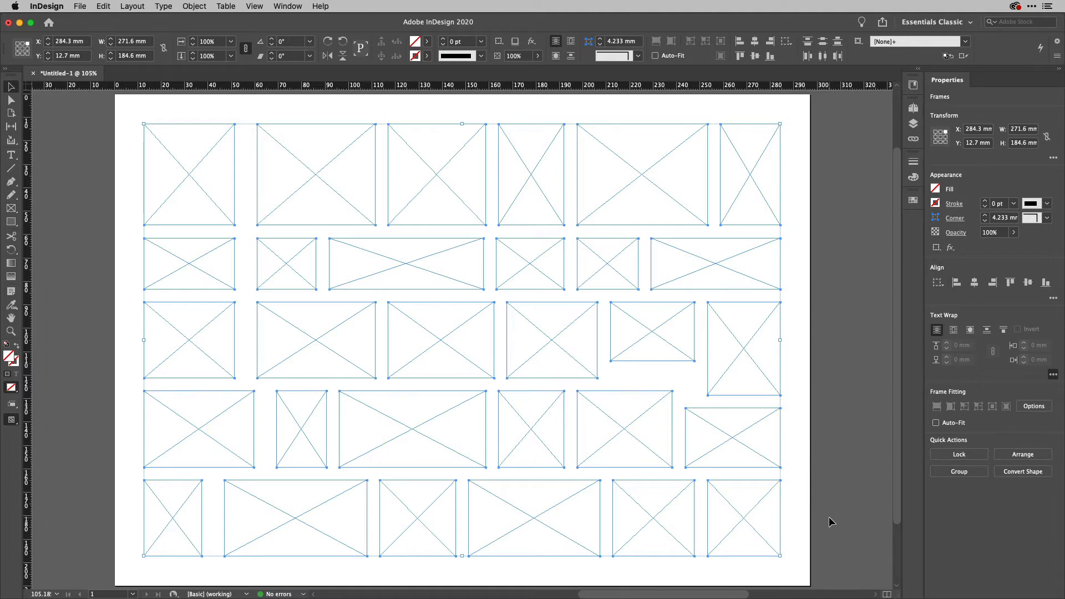
{"action": "key", "text": "super+8"}
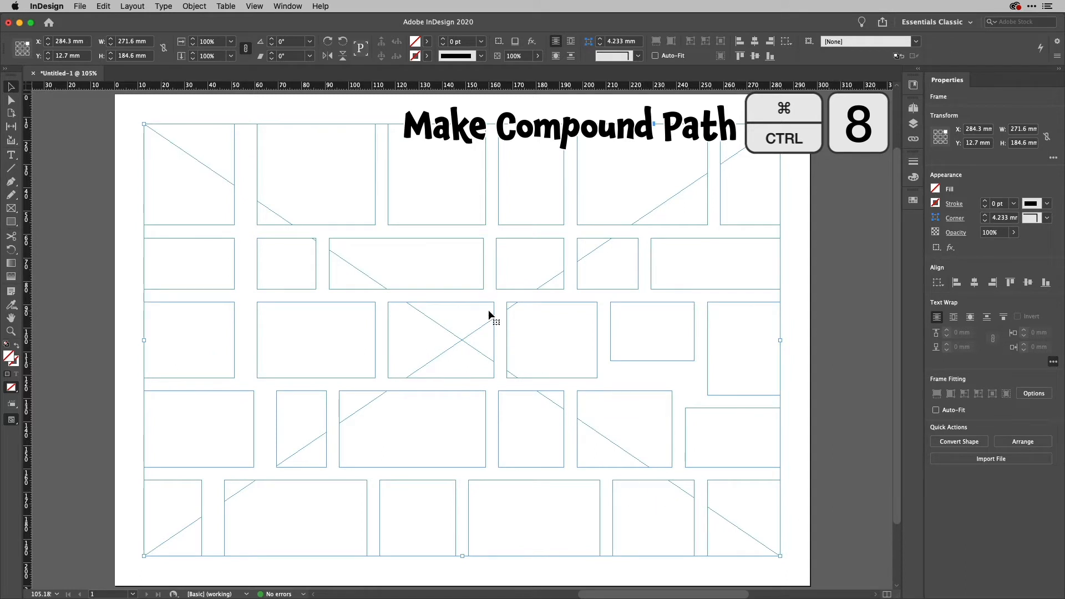
Open the CC Libraries panel showing the stock photo graphics.
{"action": "left_click", "coordinate": [194, 8]}
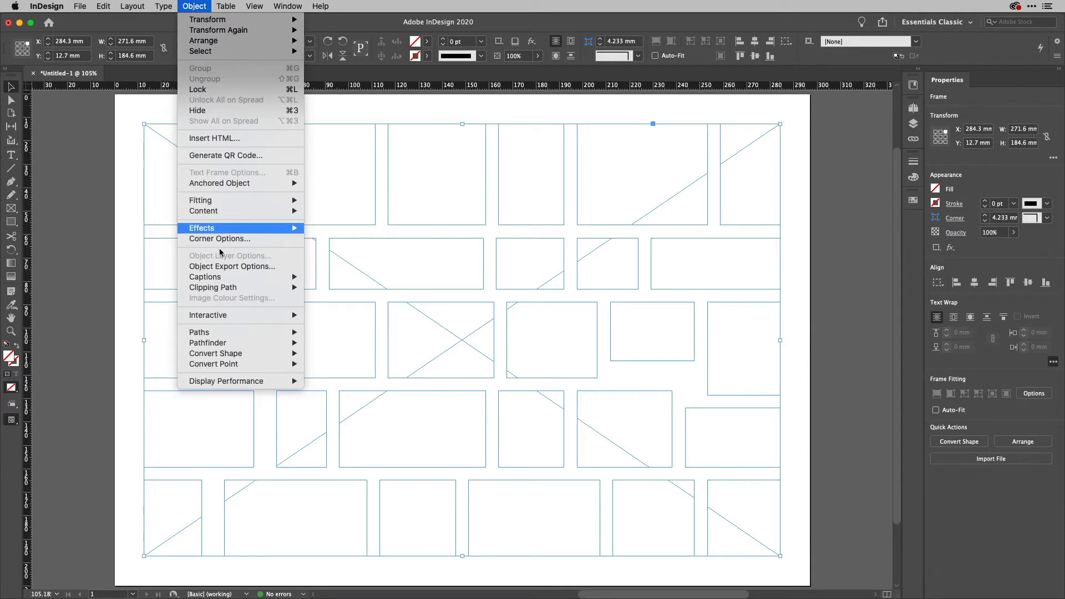
{"action": "mouse_move", "coordinate": [217, 333]}
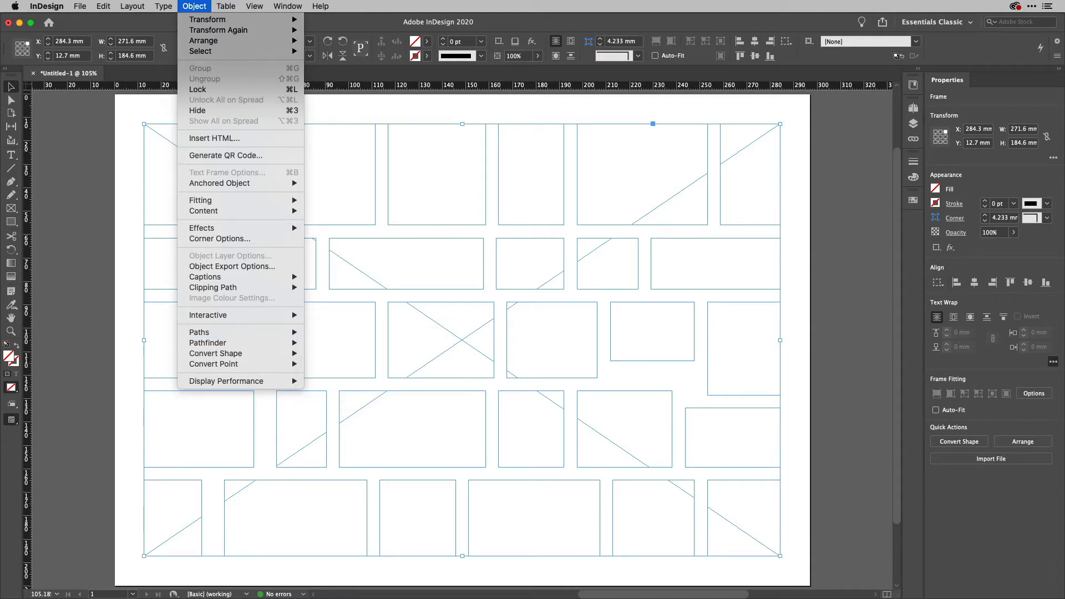
{"action": "left_click", "coordinate": [194, 6]}
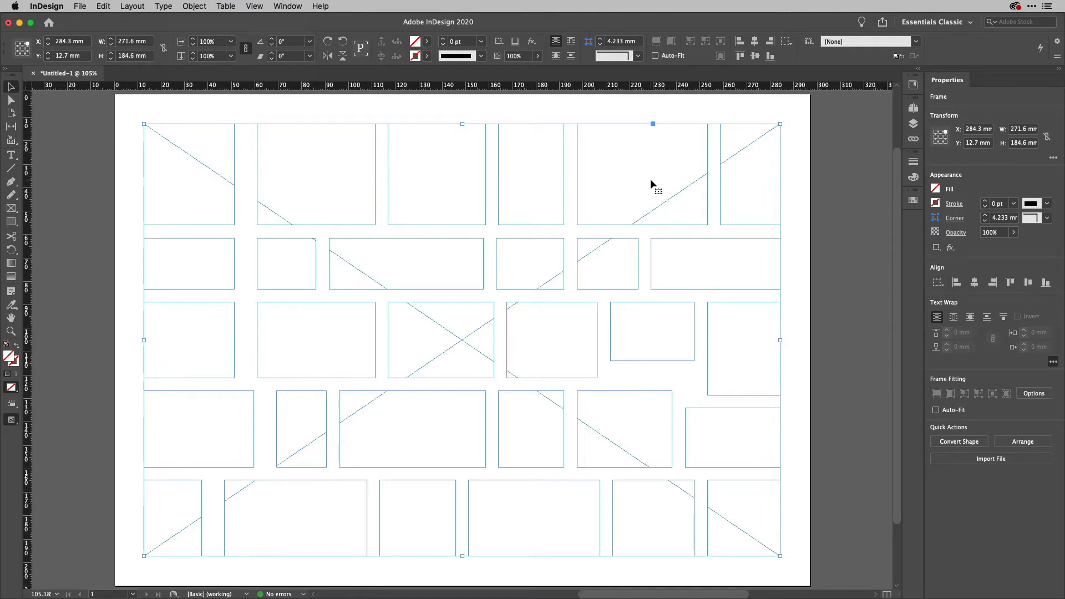
{"action": "left_click", "coordinate": [913, 87]}
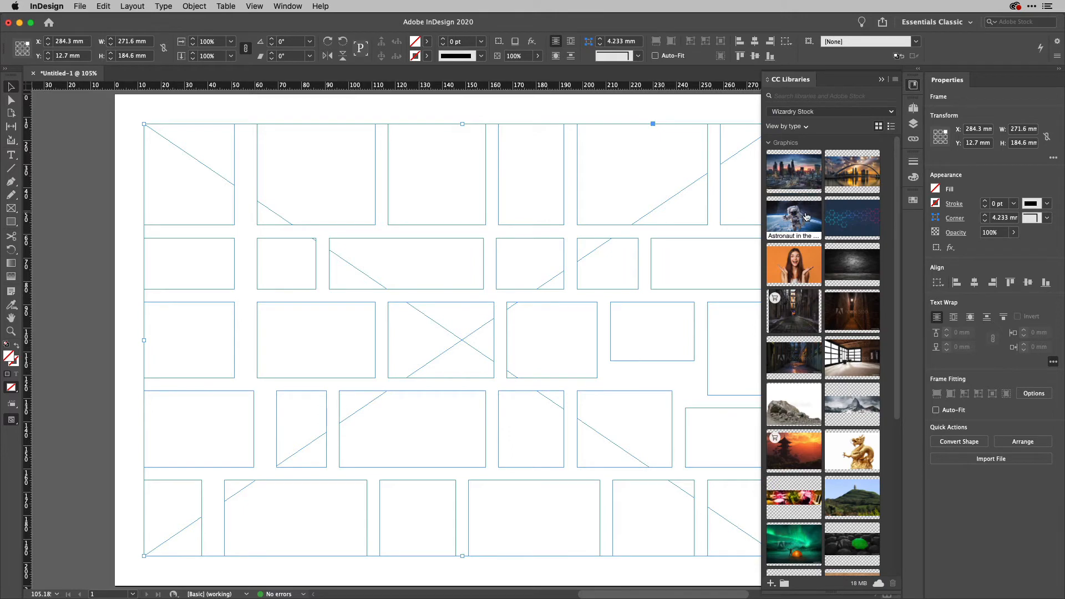
Drop the London skyline image from CC Libraries into the mosaic frame and collapse the panel.
{"action": "left_click_drag", "start_coordinate": [812, 166], "coordinate": [184, 173]}
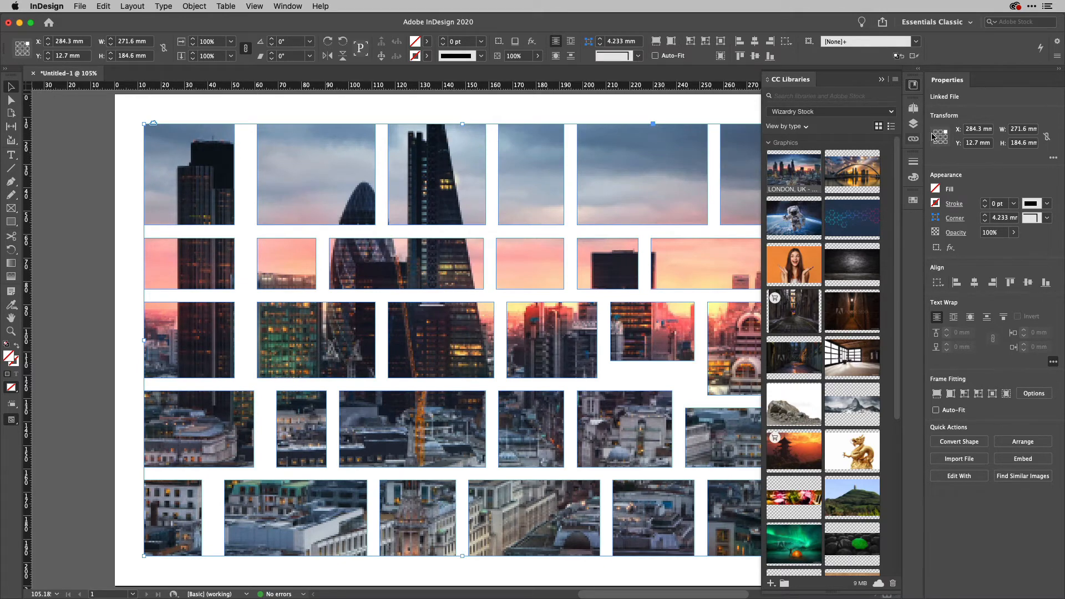
{"action": "left_click", "coordinate": [912, 86]}
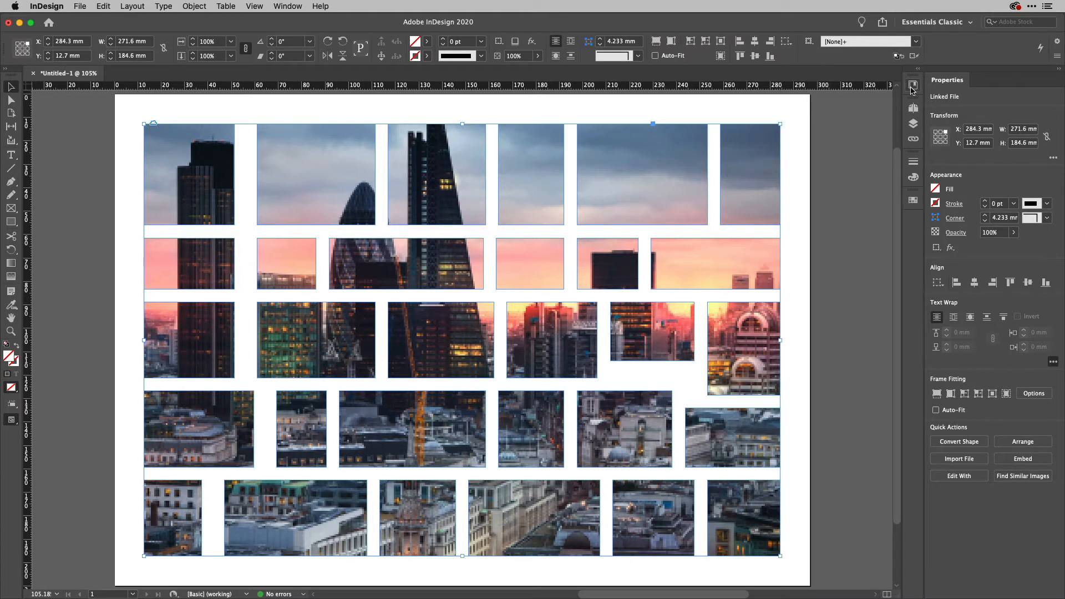
Fit the skyline photo to fill the mosaic frame proportionally.
{"action": "left_click", "coordinate": [656, 42]}
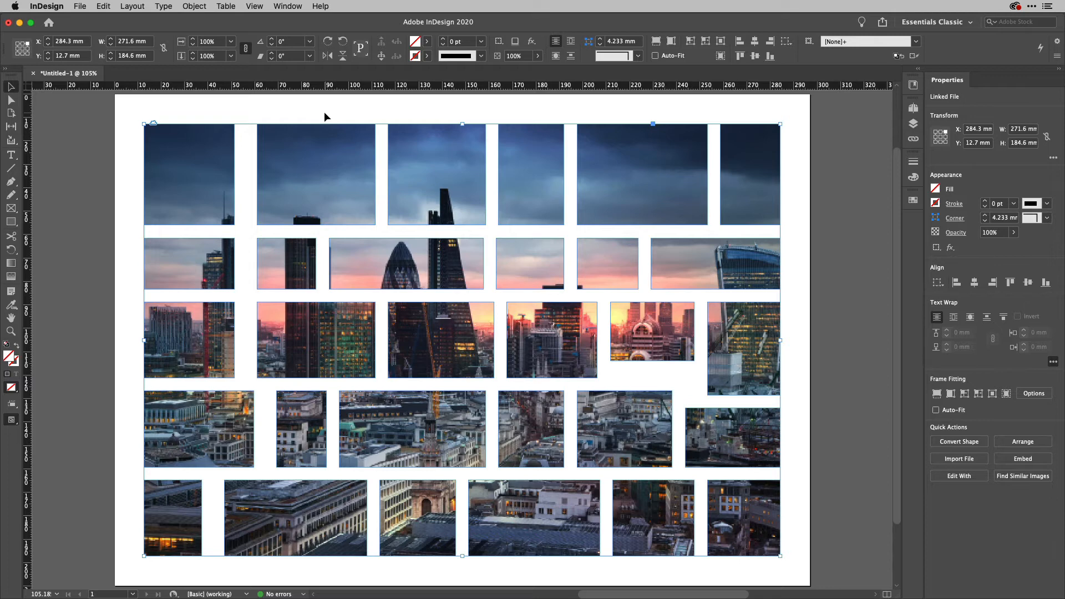
{"action": "key", "text": "a"}
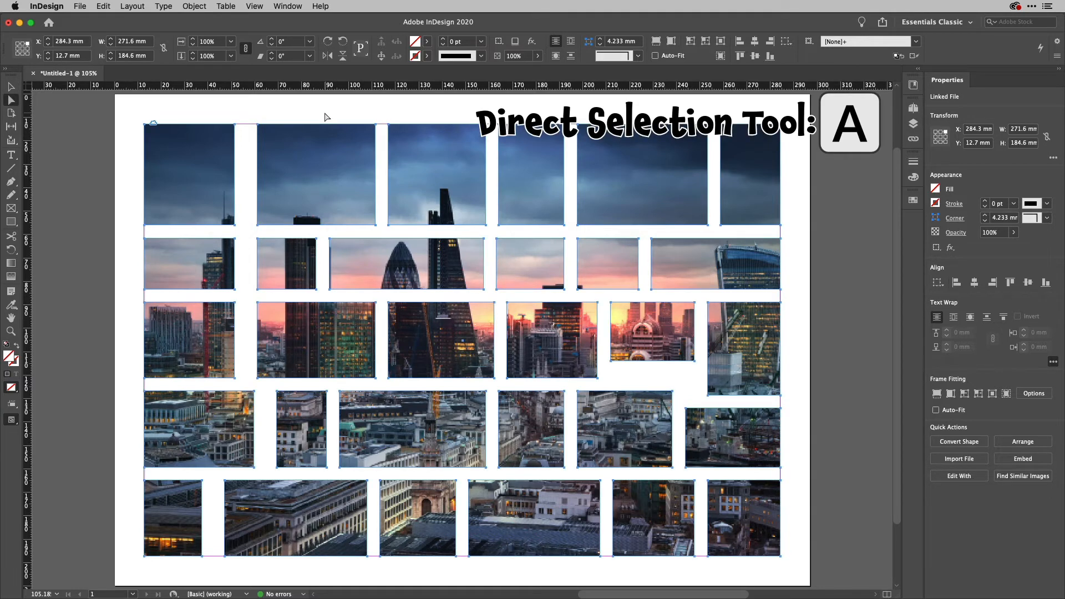
Delete the fifth tile of the top row from the mosaic.
{"action": "left_click_drag", "start_coordinate": [132, 112], "coordinate": [239, 236]}
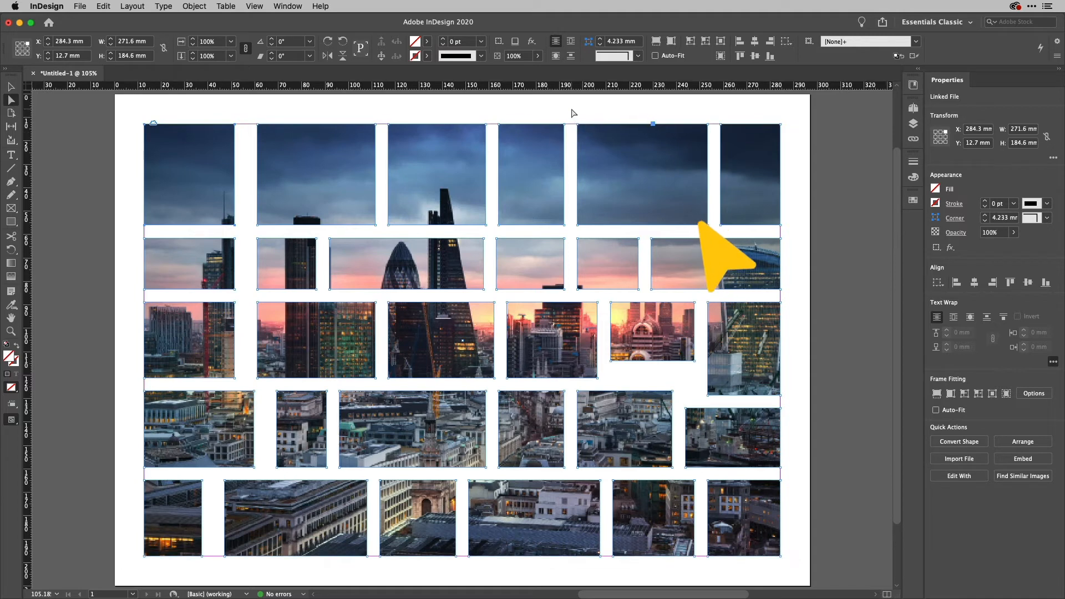
{"action": "left_click_drag", "start_coordinate": [571, 109], "coordinate": [714, 239]}
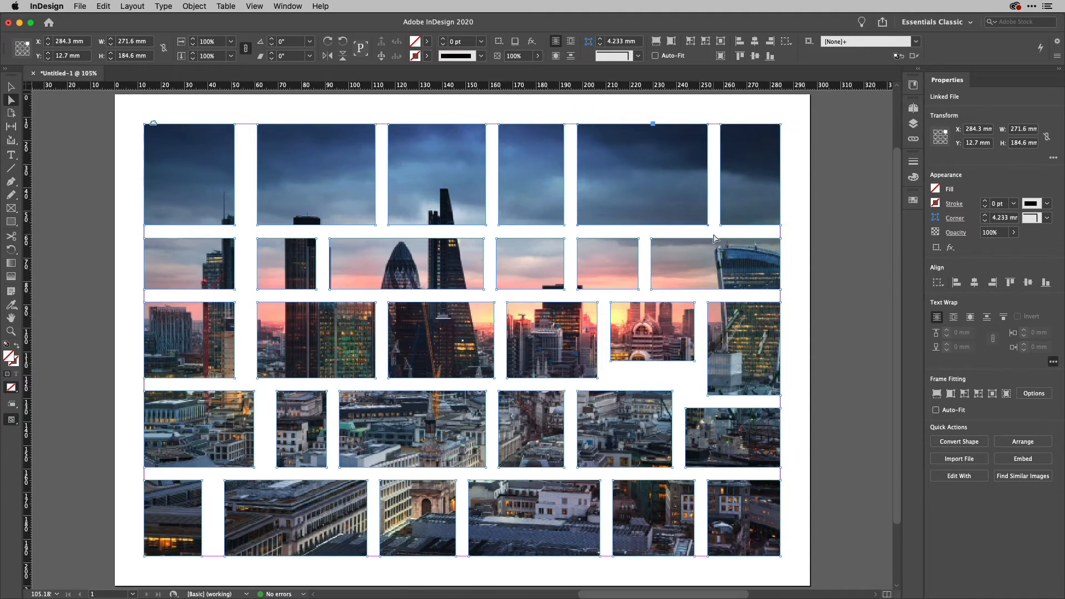
{"action": "key", "text": "Delete"}
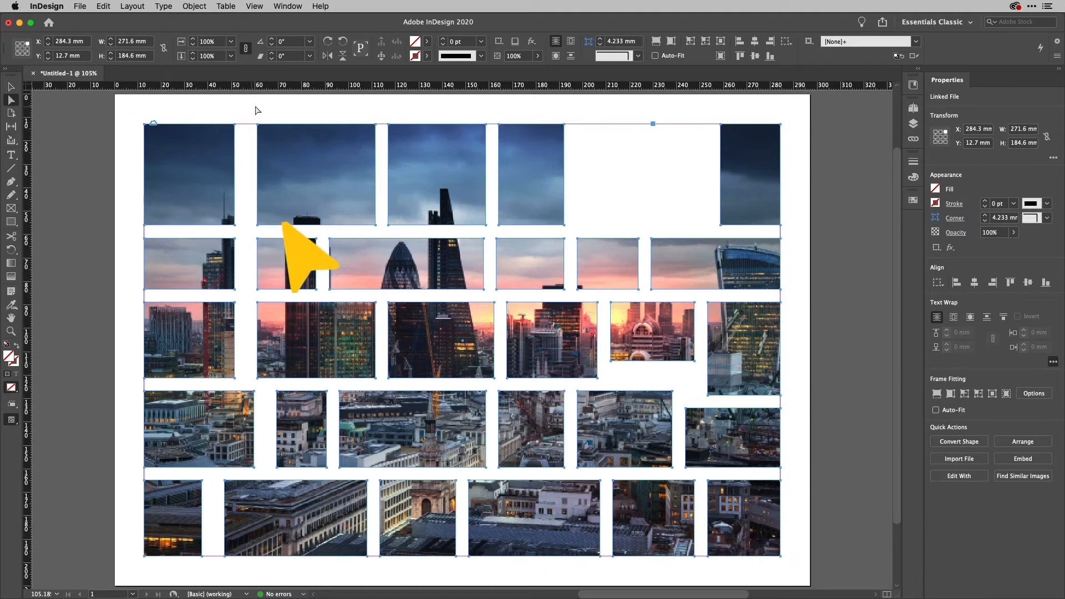
Nudge the gap between the first two top-row tiles three steps to the right.
{"action": "mouse_move", "coordinate": [226, 111]}
{"action": "left_mouse_down"}
{"action": "mouse_move", "coordinate": [268, 178]}
{"action": "mouse_move", "coordinate": [269, 234]}
{"action": "left_mouse_up"}
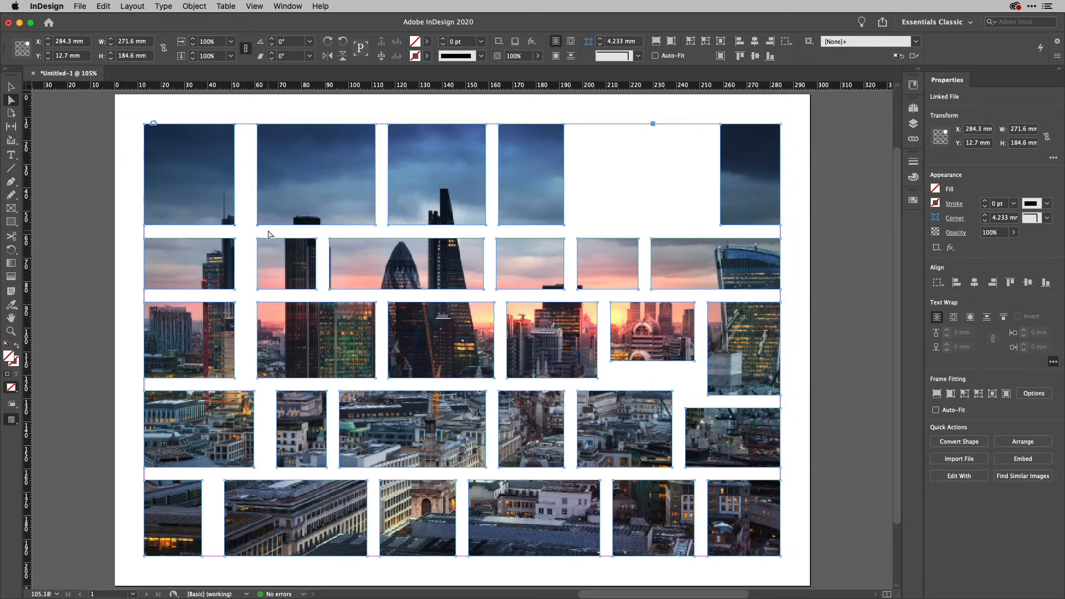
{"action": "key", "text": "Right"}
{"action": "key", "text": "Right"}
{"action": "key", "text": "Right"}
{"action": "key", "text": "Right"}
{"action": "key", "text": "Right"}
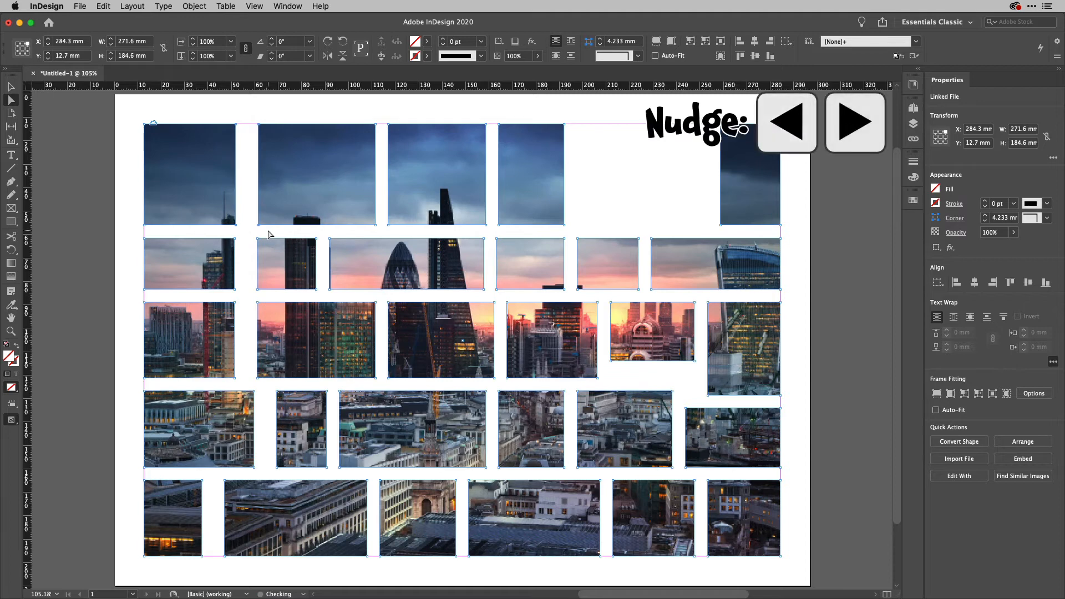
{"action": "key", "text": "Right"}
{"action": "key", "text": "Right"}
{"action": "key", "text": "Right"}
{"action": "key", "text": "Right"}
{"action": "key", "text": "Right"}
{"action": "key", "text": "Right"}
{"action": "key", "text": "Right"}
{"action": "key", "text": "Right"}
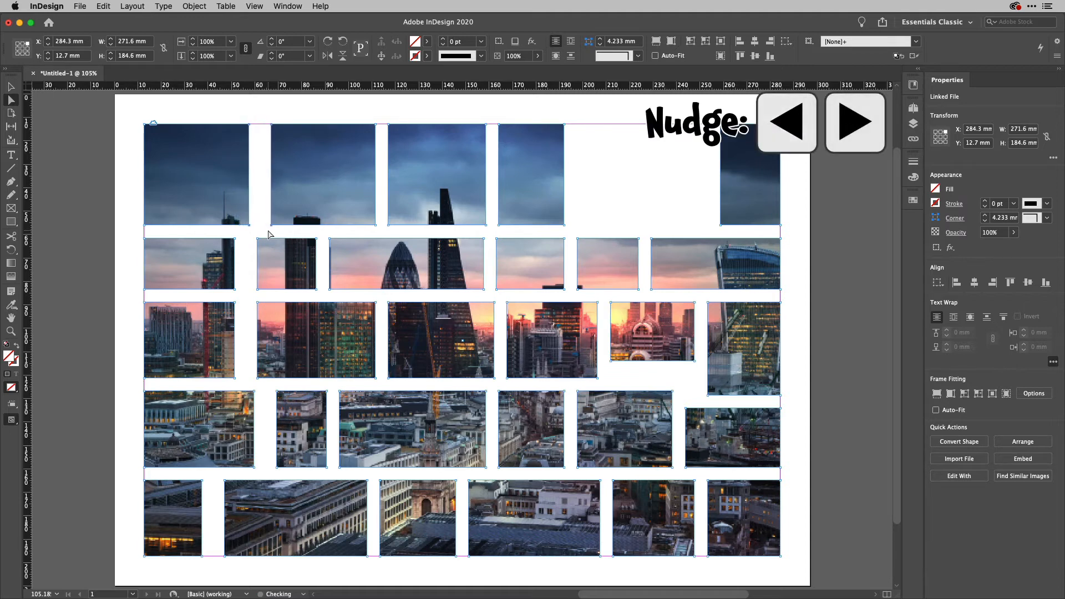
{"action": "key", "text": "Right"}
{"action": "key", "text": "Right"}
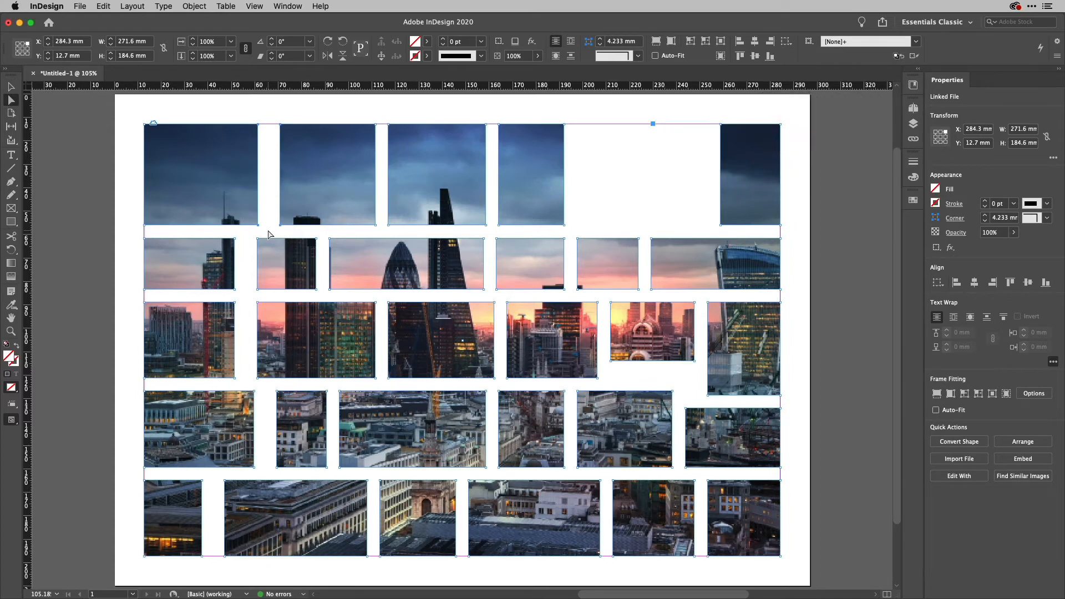
{"action": "left_click", "coordinate": [812, 190]}
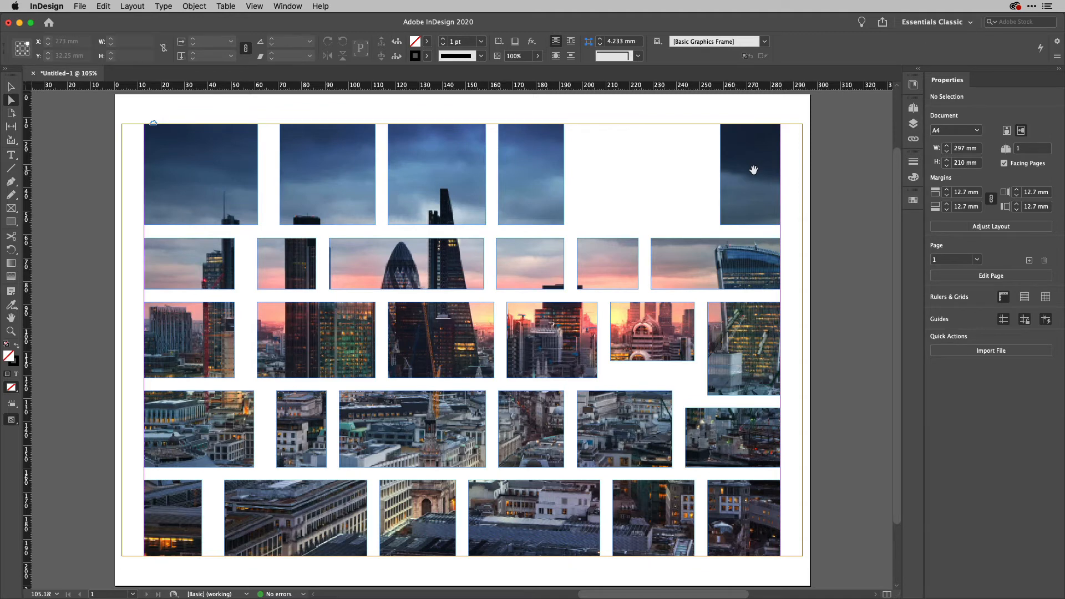
Deselect, then select the whole skyline mosaic as one object with the Selection tool.
{"action": "left_click", "coordinate": [753, 169]}
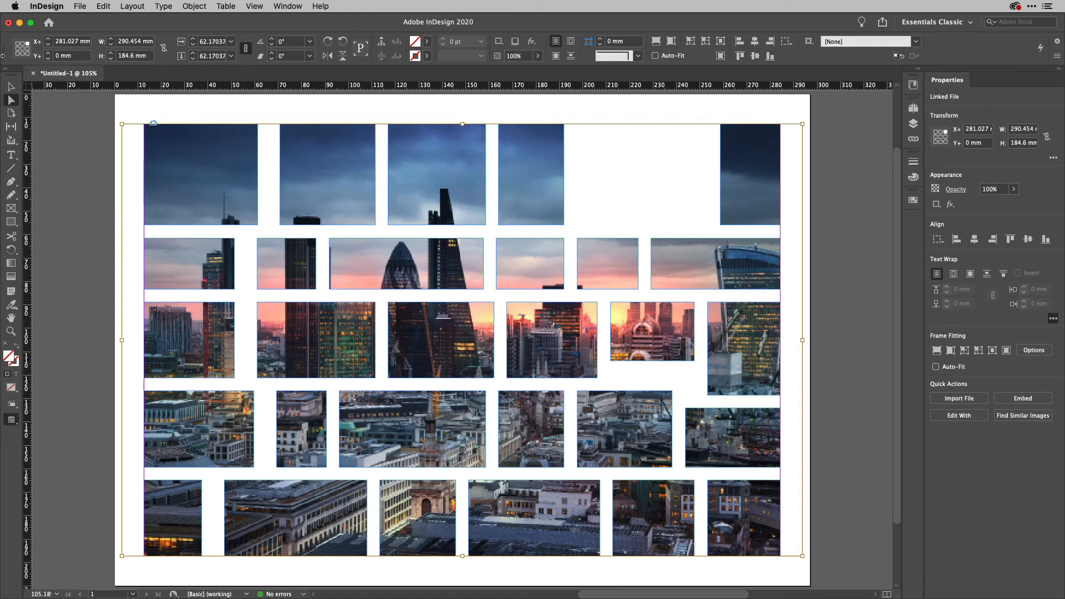
{"action": "left_click", "coordinate": [11, 86]}
{"action": "left_click", "coordinate": [59, 124]}
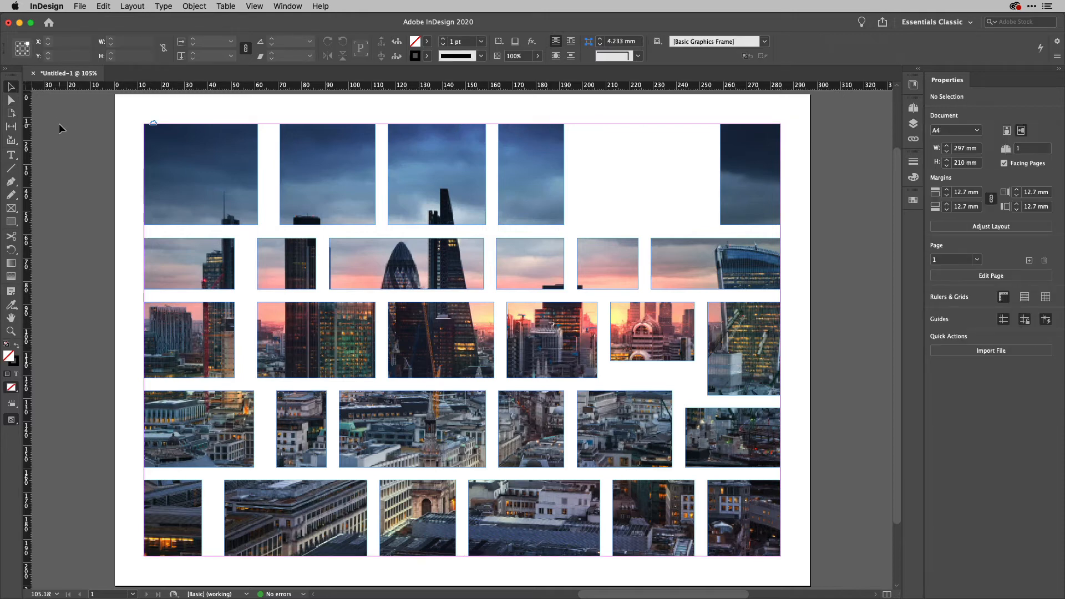
{"action": "left_click", "coordinate": [765, 194]}
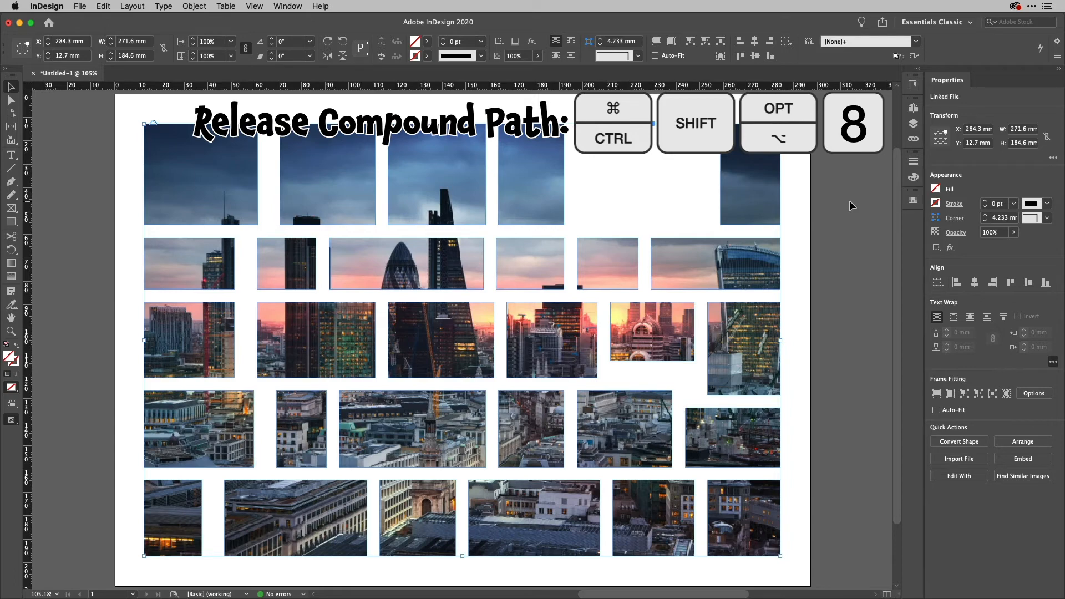
Release the compound frame, then rotate the empty top-right frame 47° and move it left and down.
{"action": "key", "text": "cmd+shift+alt+8"}
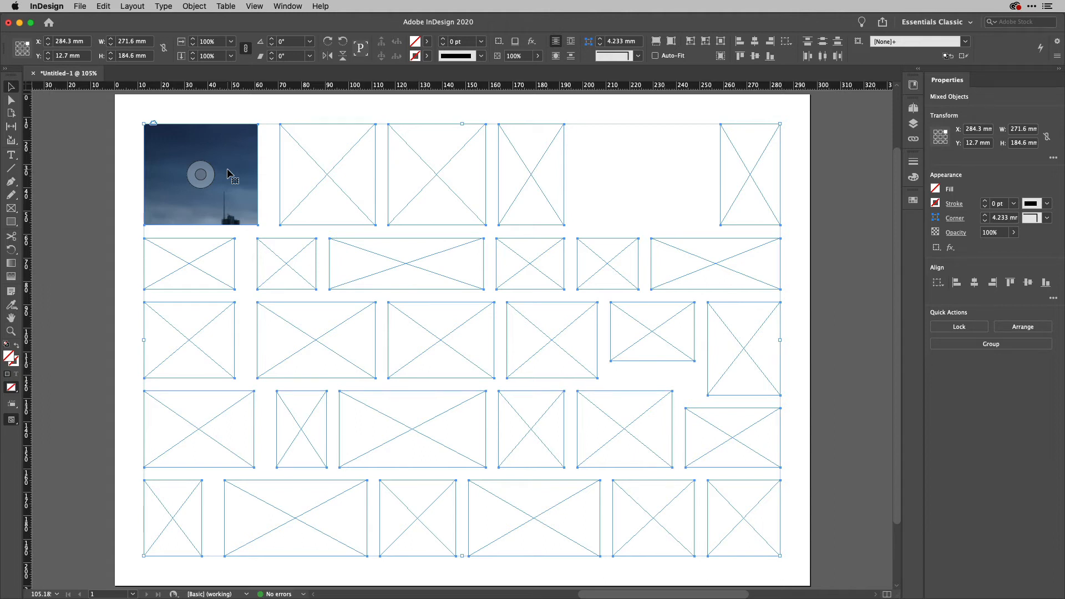
{"action": "left_click", "coordinate": [889, 263]}
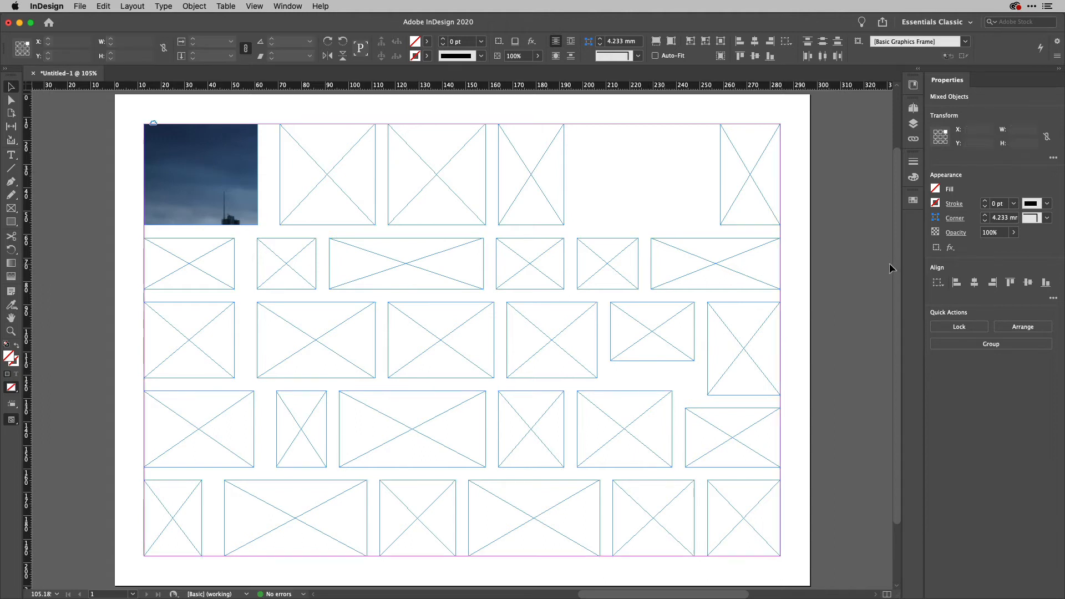
{"action": "left_click", "coordinate": [765, 197]}
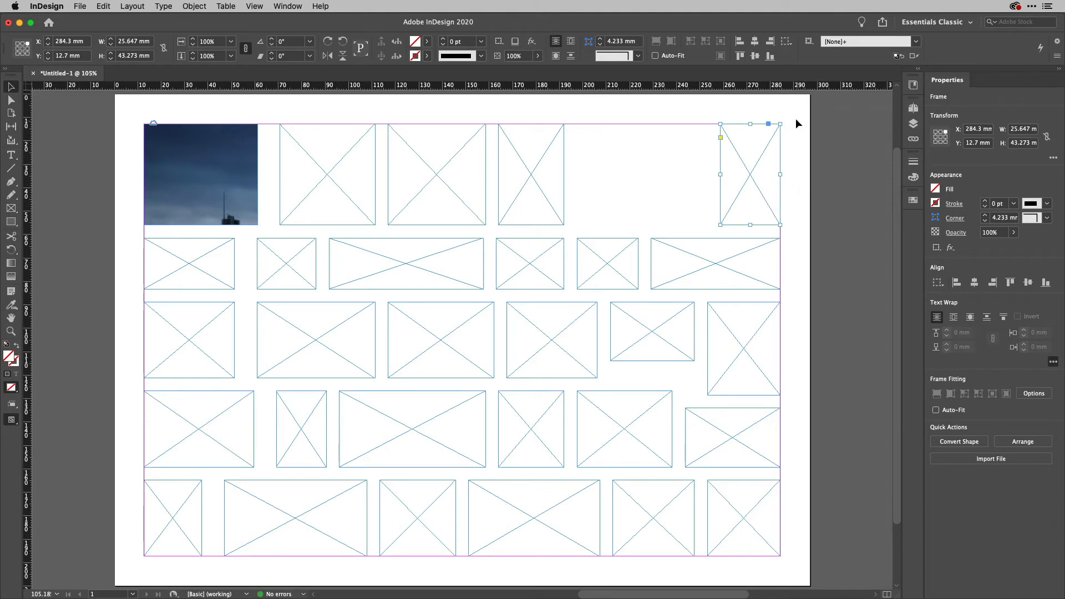
{"action": "left_click_drag", "start_coordinate": [785, 120], "coordinate": [728, 114]}
{"action": "left_click_drag", "start_coordinate": [743, 154], "coordinate": [696, 185]}
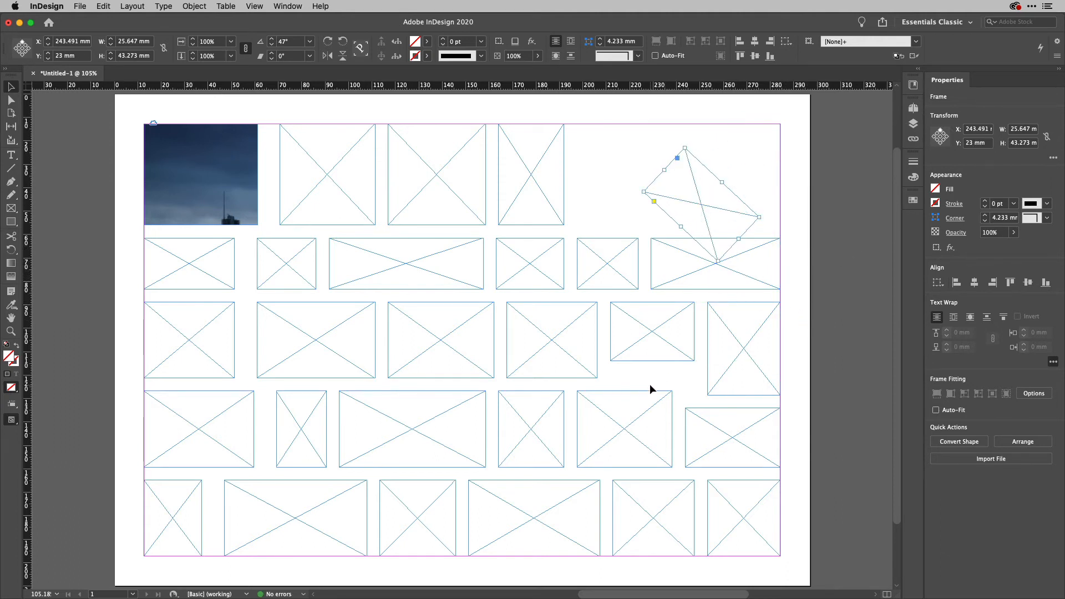
Stretch the small middle-row frame to a height of 32.523 mm, then deselect.
{"action": "left_click", "coordinate": [686, 356]}
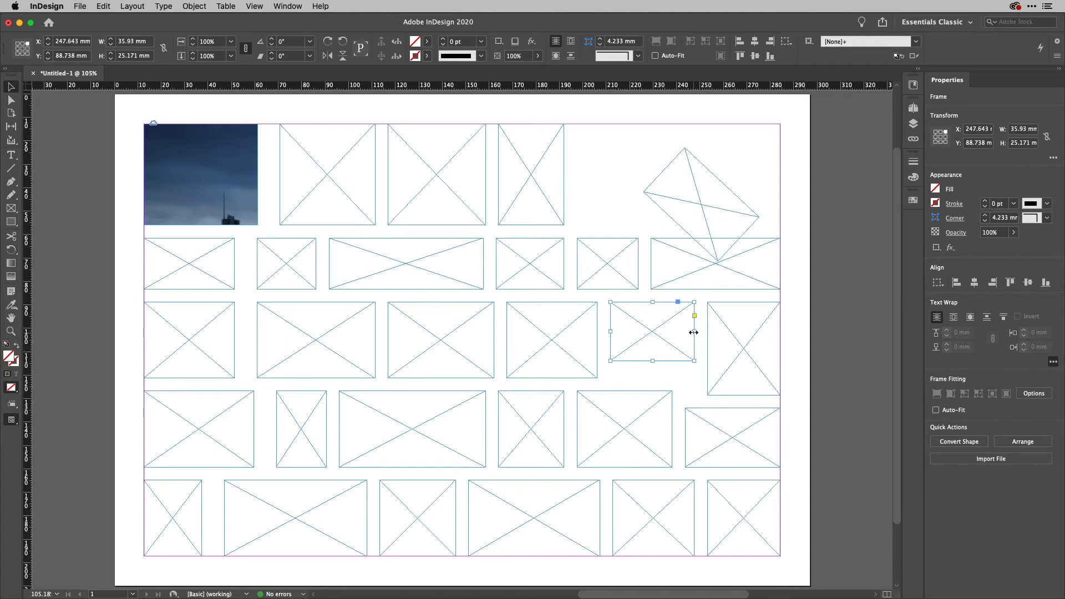
{"action": "left_click_drag", "start_coordinate": [652, 361], "coordinate": [647, 377]}
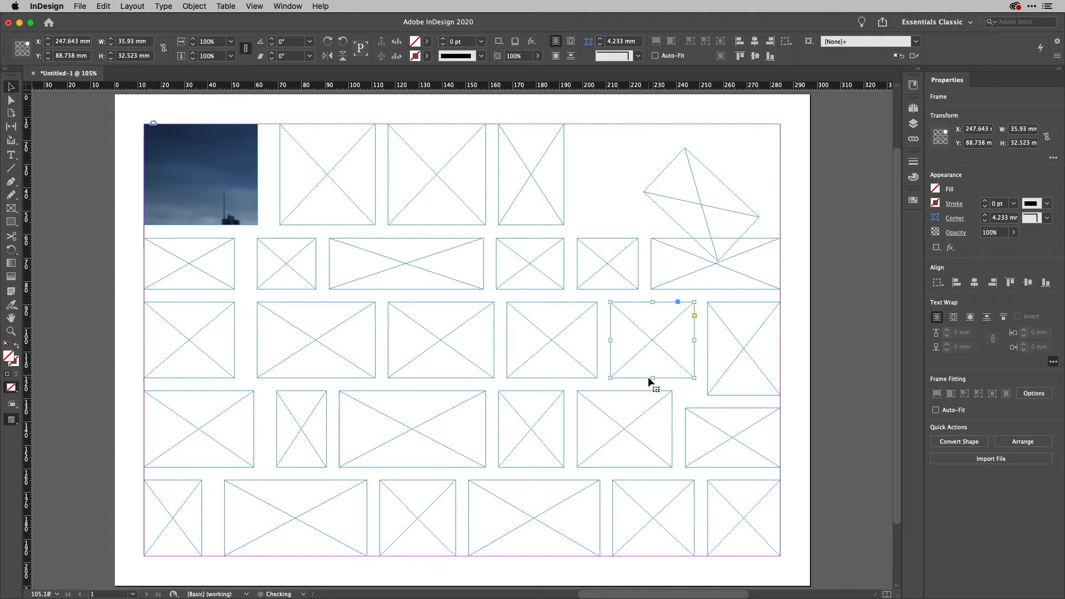
{"action": "left_click", "coordinate": [889, 342]}
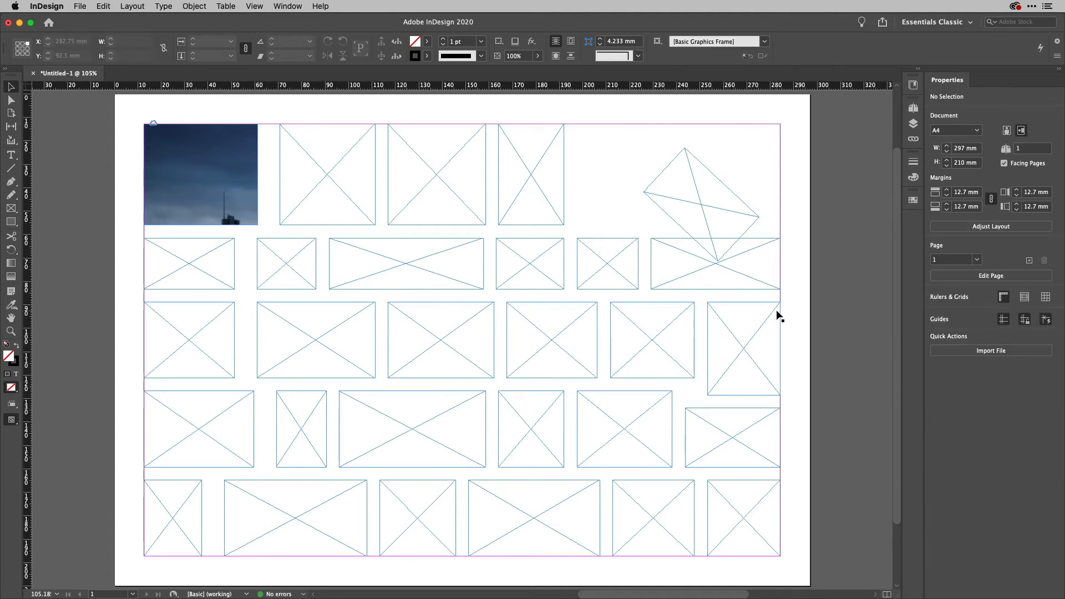
Combine all frames into one compound path and check the skyline in Preview mode.
{"action": "key", "text": "super+a"}
{"action": "key", "text": "super+8"}
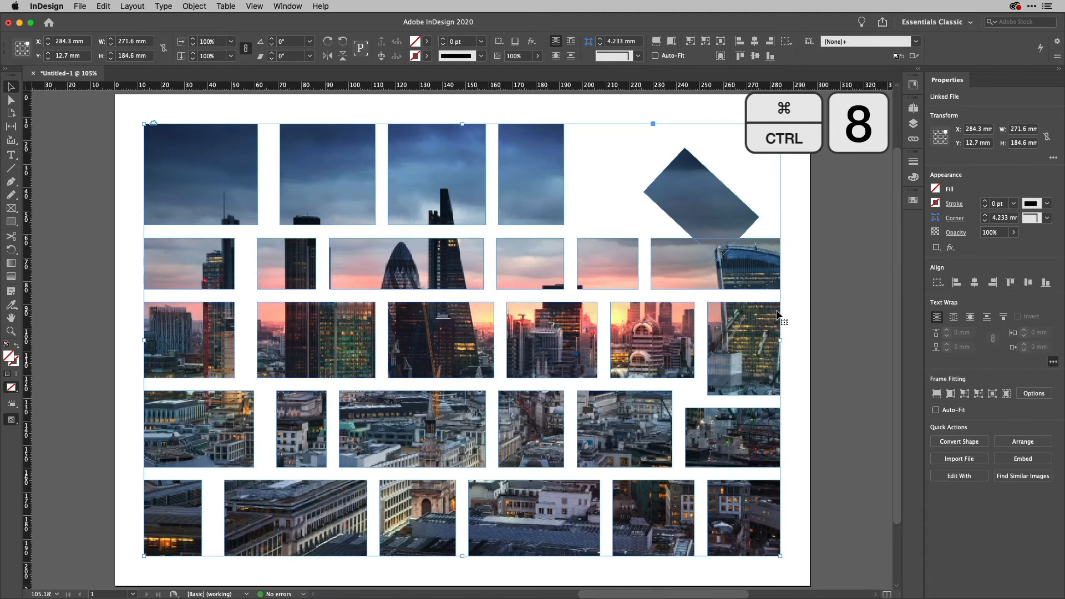
{"action": "left_click", "coordinate": [833, 288]}
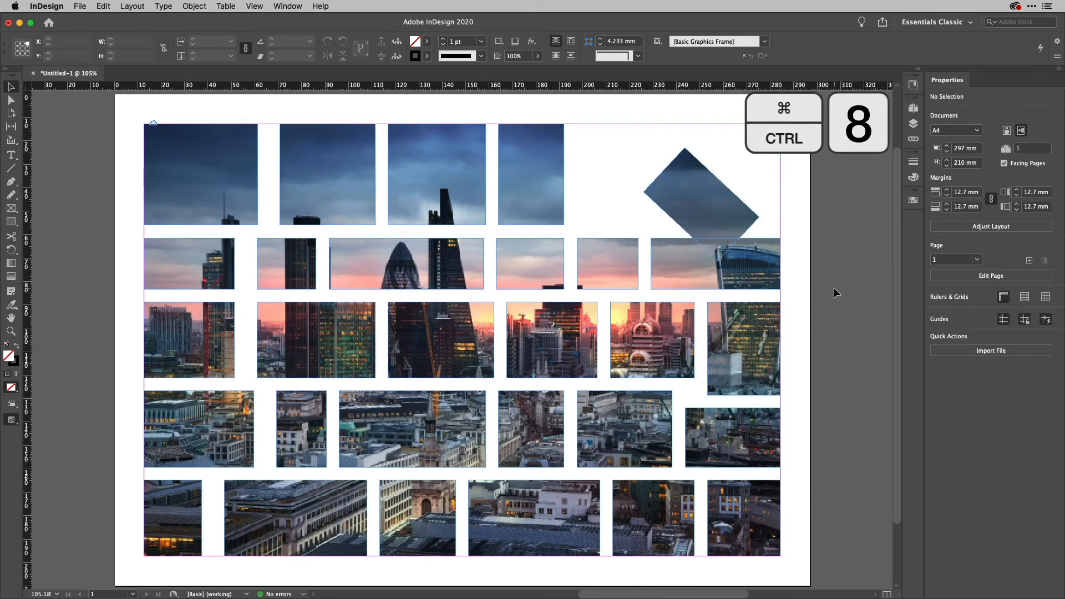
{"action": "key", "text": "w"}
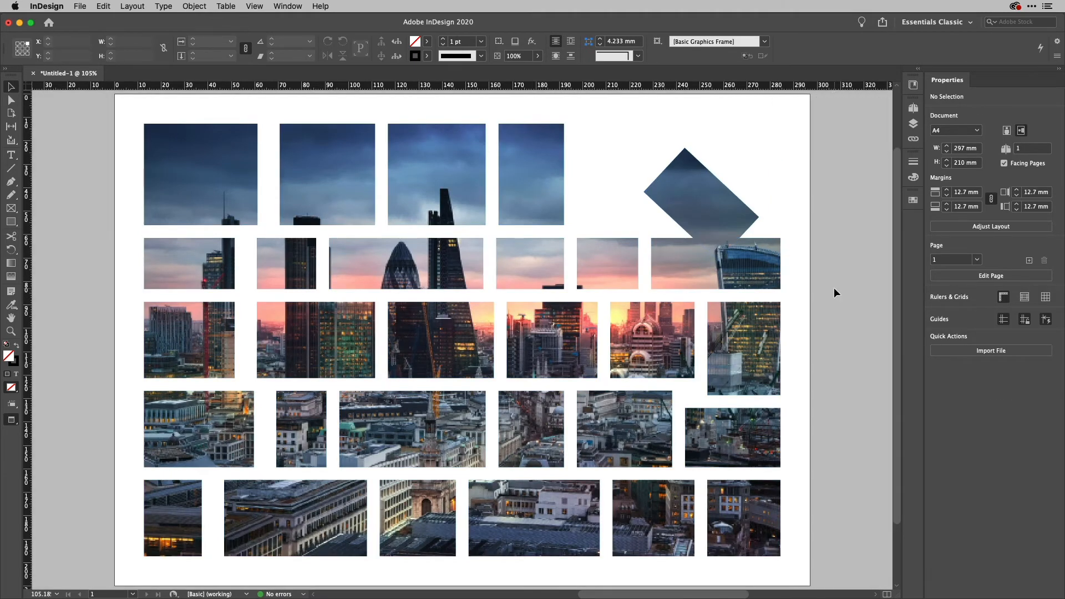
{"action": "key", "text": "w"}
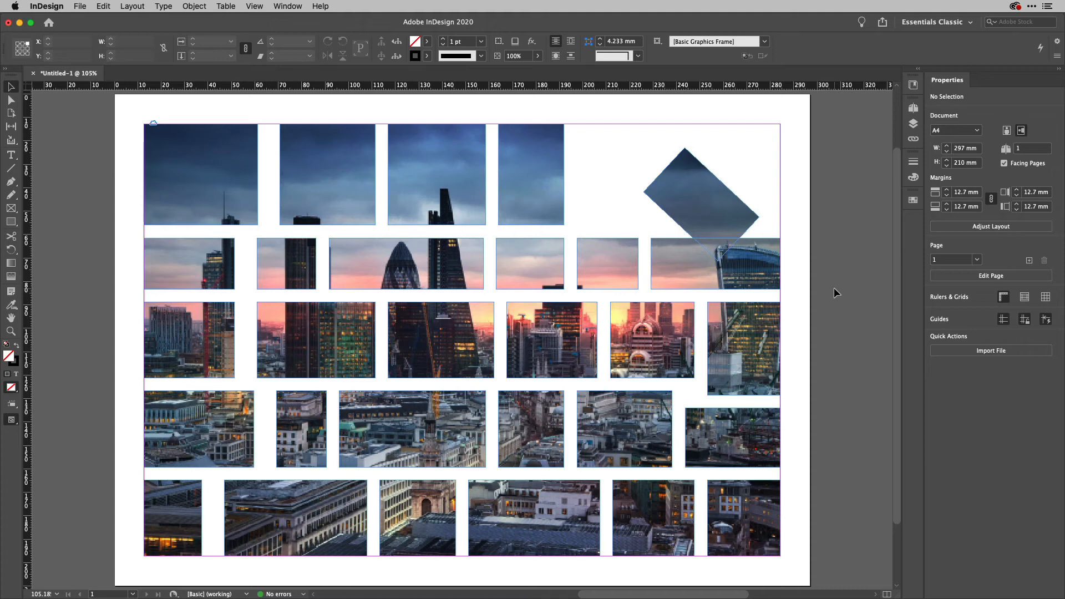
Create a Default A4 portrait document and draw a 6 × 5 rectangle grid filling its margins.
{"action": "key", "text": "super+n"}
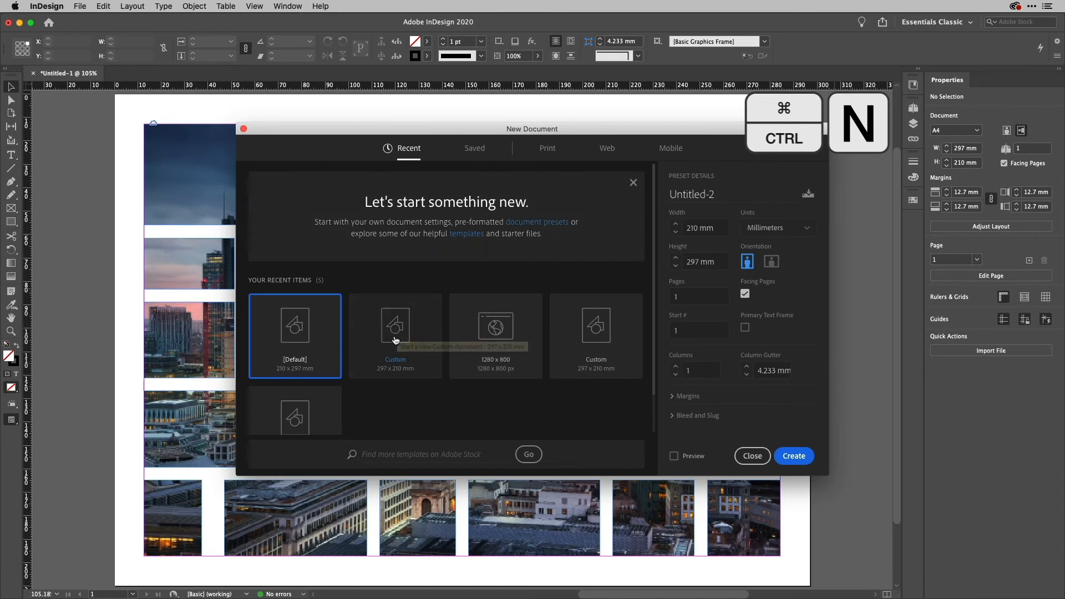
{"action": "double_click", "coordinate": [285, 336]}
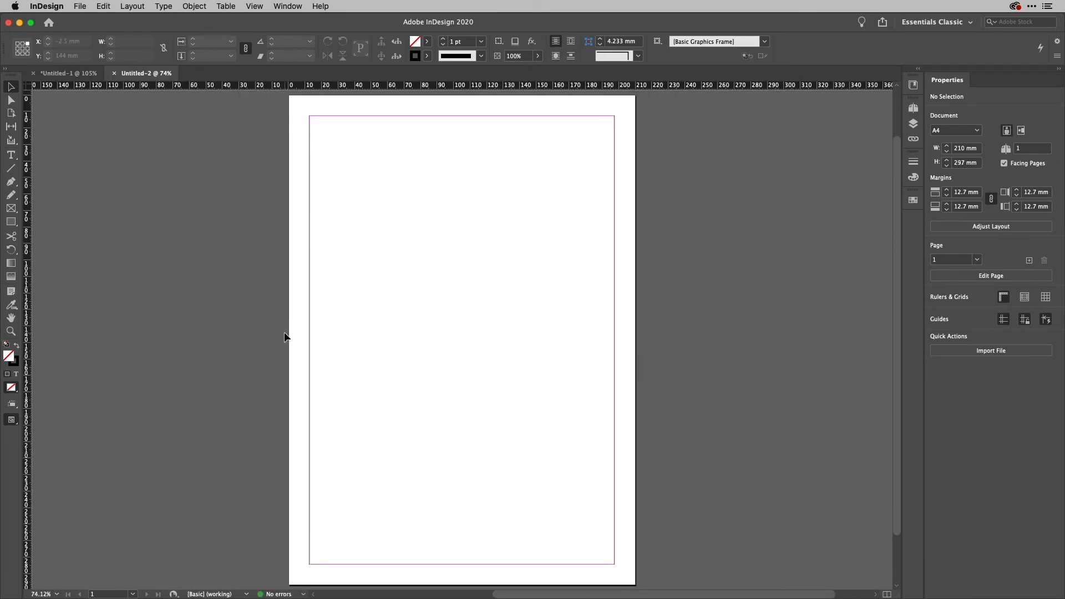
{"action": "key", "text": "m"}
{"action": "left_click_drag", "start_coordinate": [309, 116], "coordinate": [612, 563]}
{"action": "key", "text": "Right"}
{"action": "key", "text": "Right"}
{"action": "key", "text": "Right"}
{"action": "key", "text": "Right"}
{"action": "key", "text": "Right"}
{"action": "key", "text": "Up"}
{"action": "key", "text": "Up"}
{"action": "key", "text": "Up"}
{"action": "key", "text": "Up"}
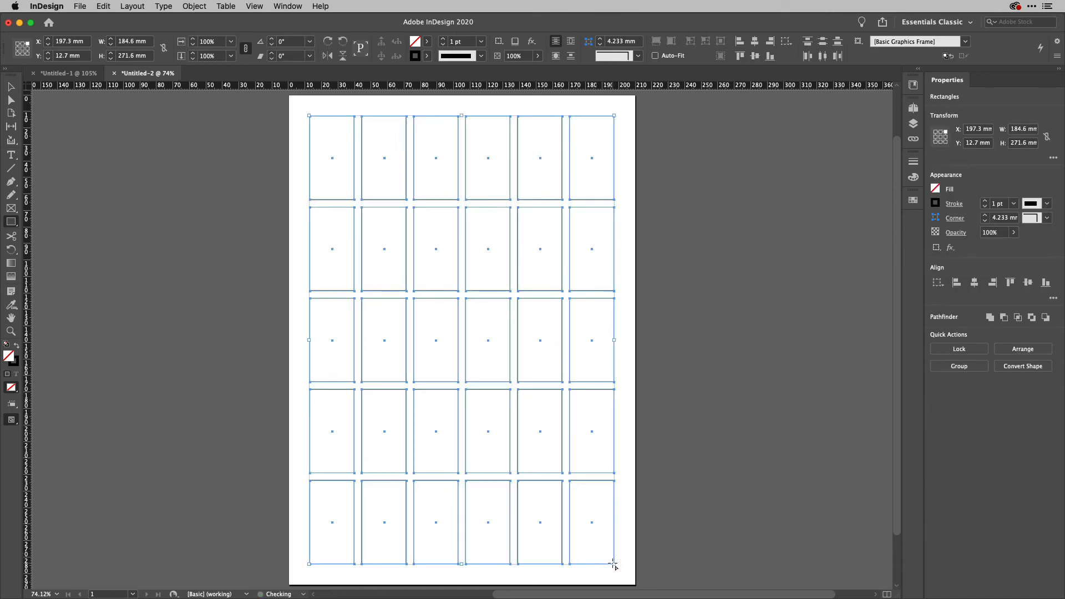
{"action": "key", "text": "u"}
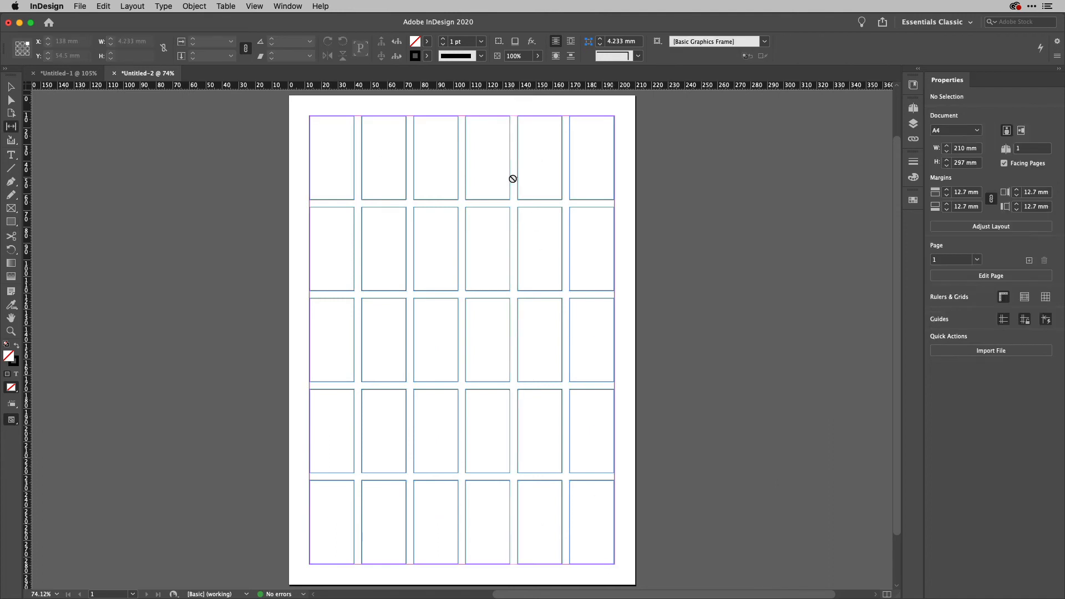
Raise the row 1/2 gap and lower the row 2/3 gap in the left three columns.
{"action": "left_click_drag", "start_coordinate": [490, 203], "coordinate": [488, 177]}
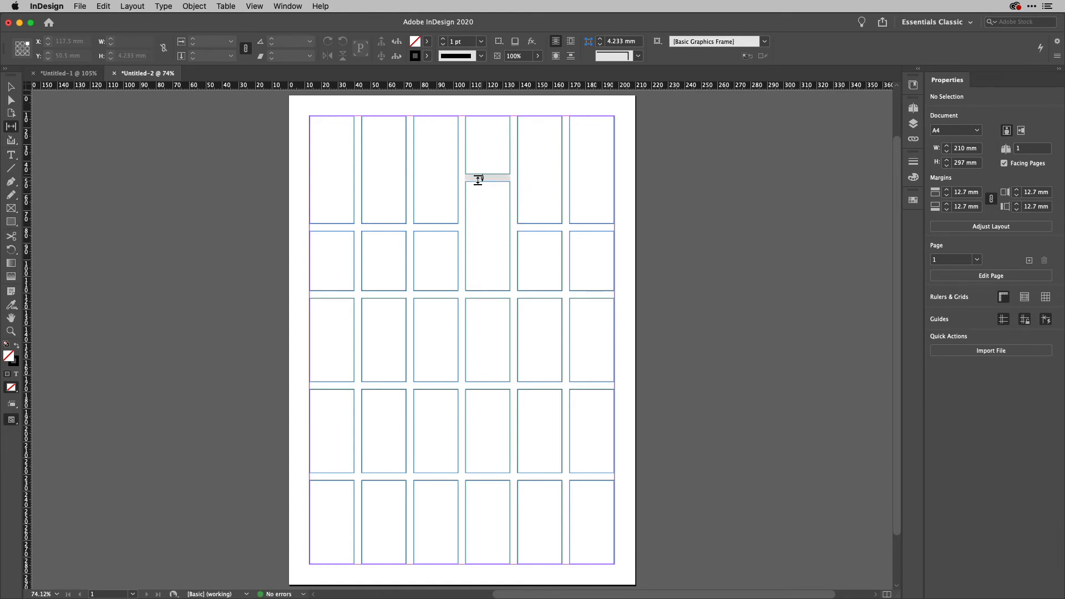
{"action": "right_click", "coordinate": [429, 227]}
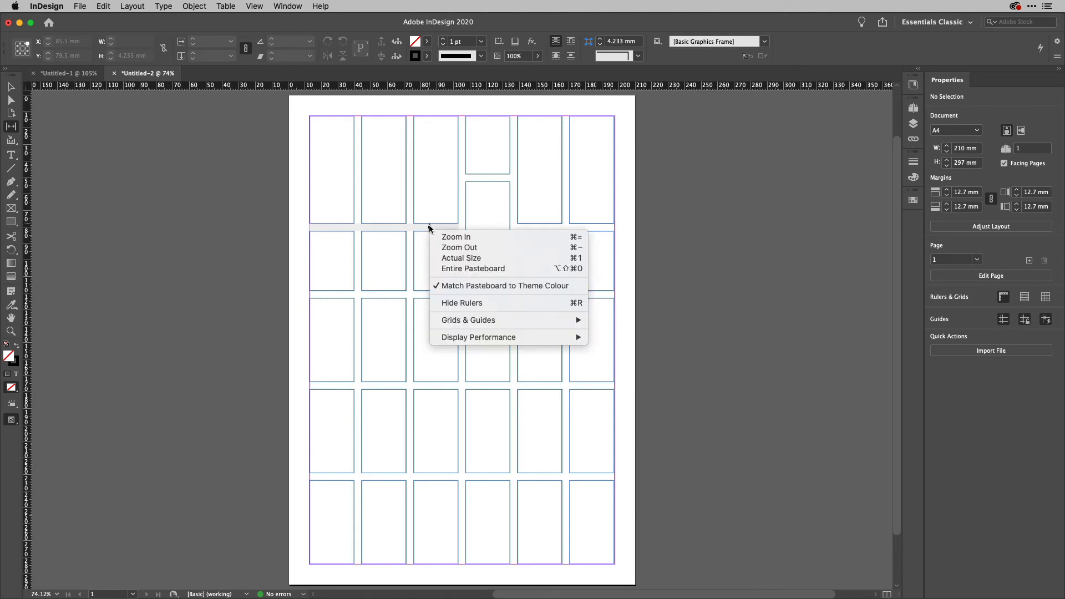
{"action": "left_click", "coordinate": [431, 196]}
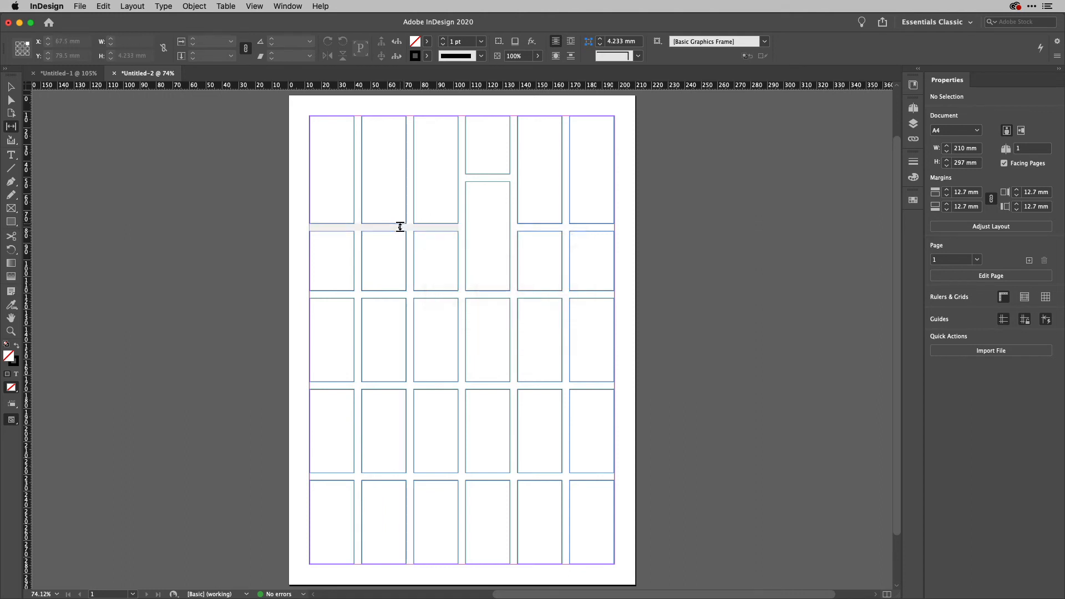
{"action": "left_click_drag", "start_coordinate": [400, 223], "coordinate": [400, 198]}
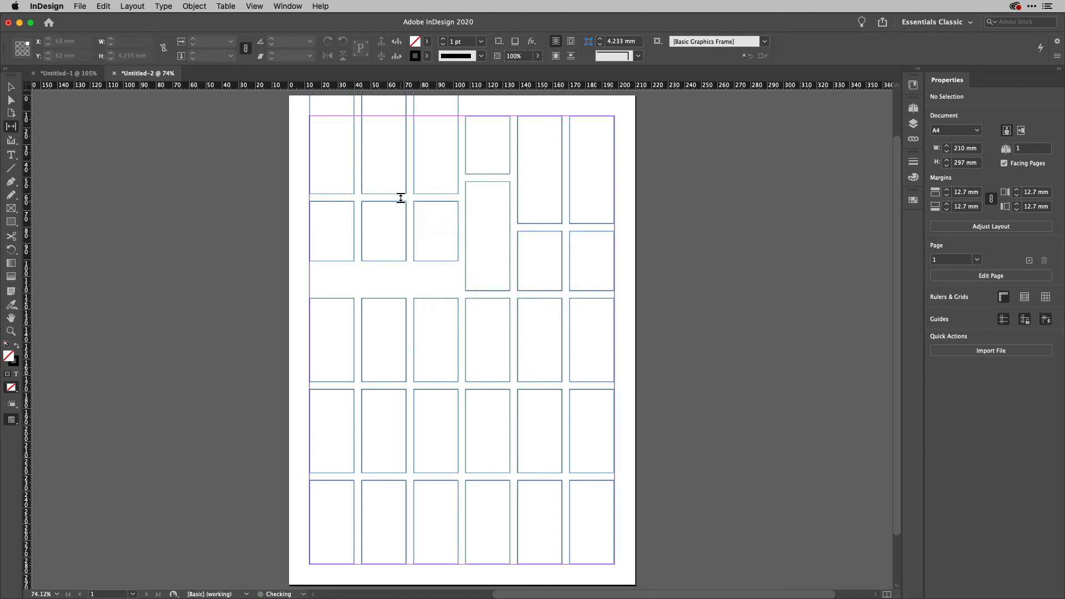
{"action": "left_click_drag", "start_coordinate": [397, 266], "coordinate": [398, 279]}
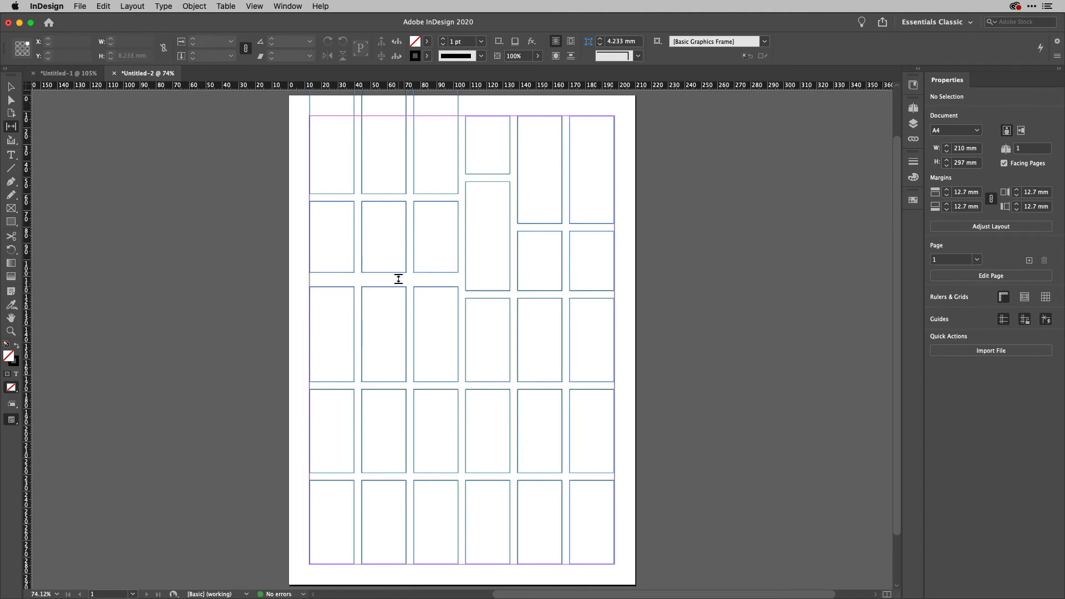
Show the Tool Hints panel from Window > Utilities.
{"action": "left_click", "coordinate": [291, 7]}
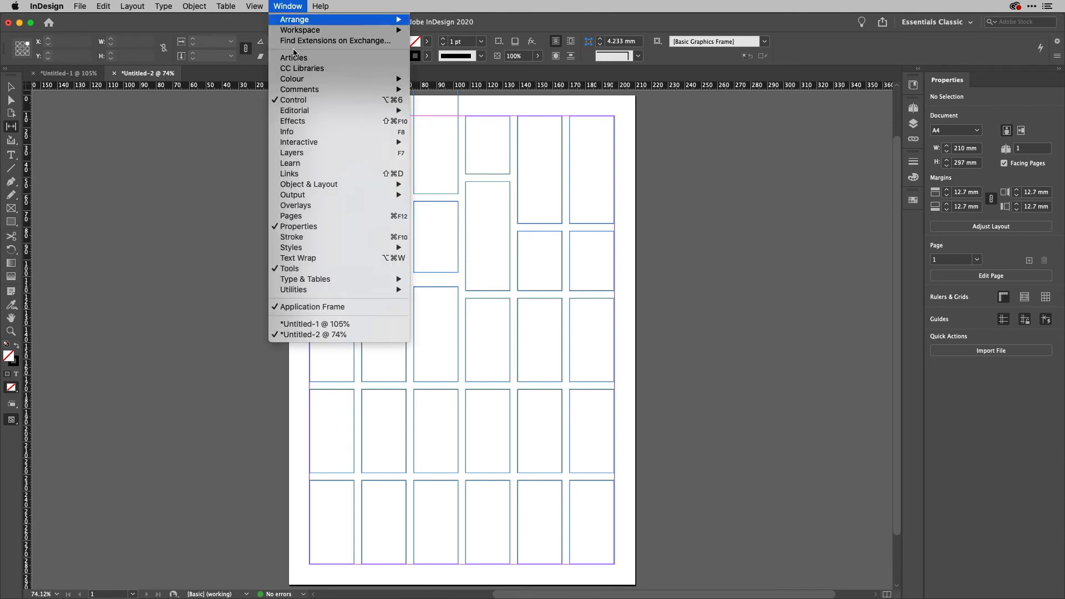
{"action": "mouse_move", "coordinate": [352, 289]}
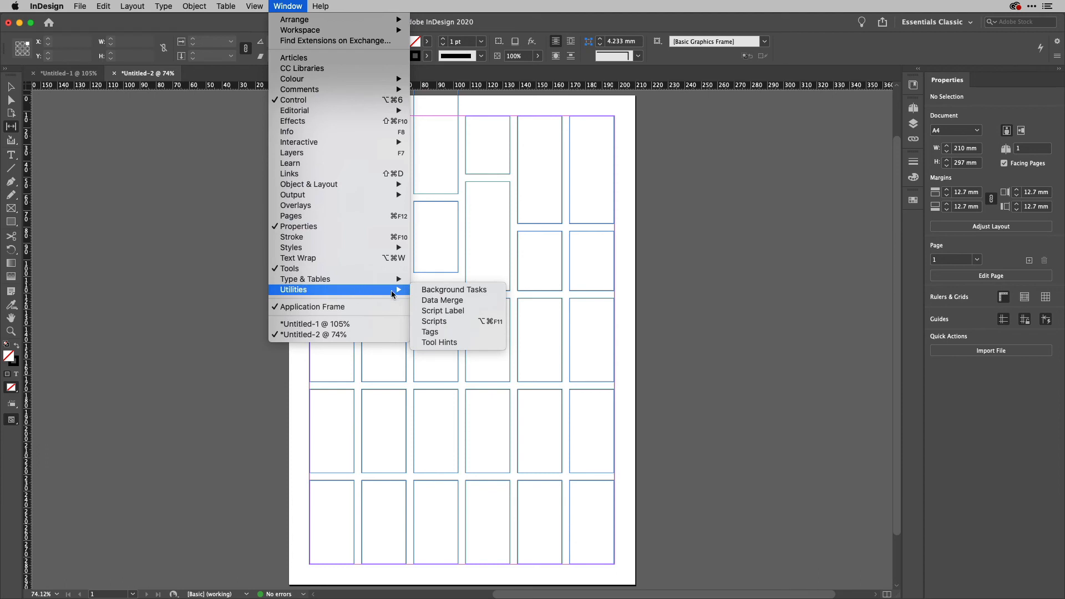
{"action": "left_click", "coordinate": [477, 342]}
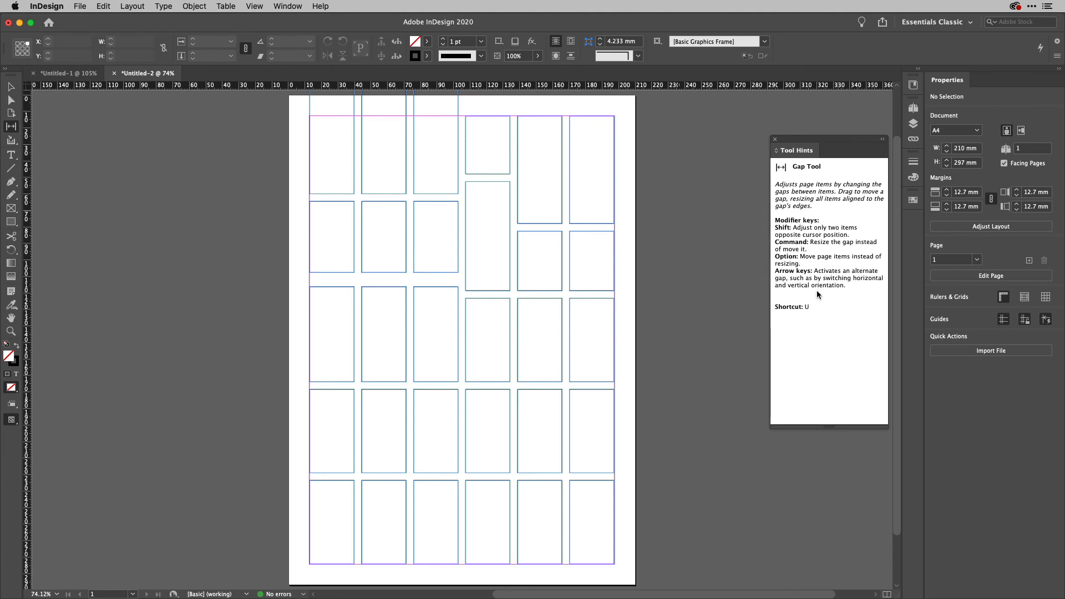
Cycle through the Selection, Line, Rectangle, Rectangle Frame, Pen and Colour Theme tools, reading each hint.
{"action": "key", "text": "v"}
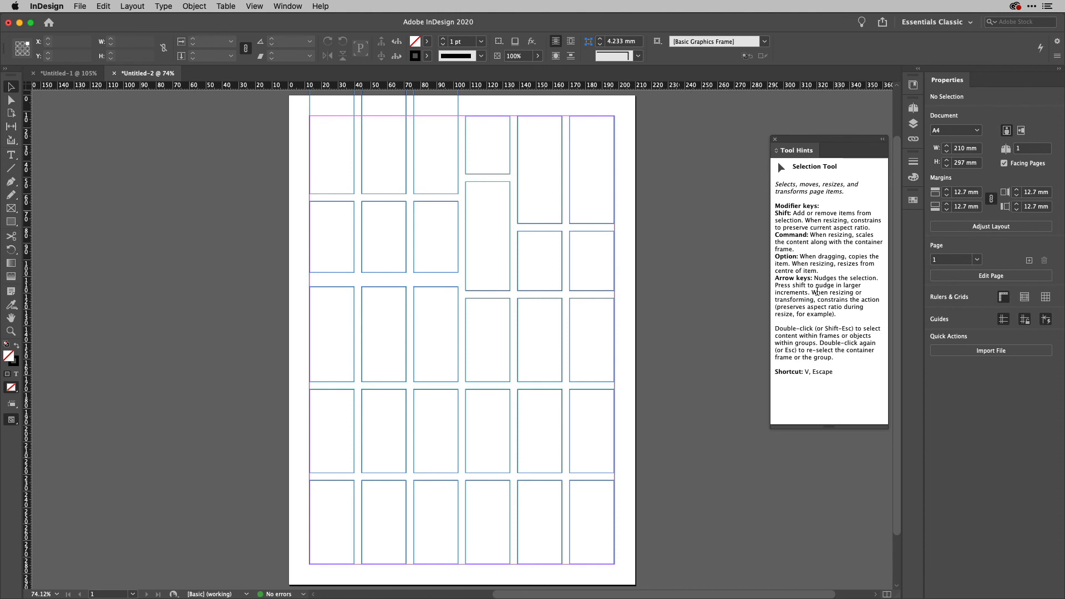
{"action": "key", "text": "backslash"}
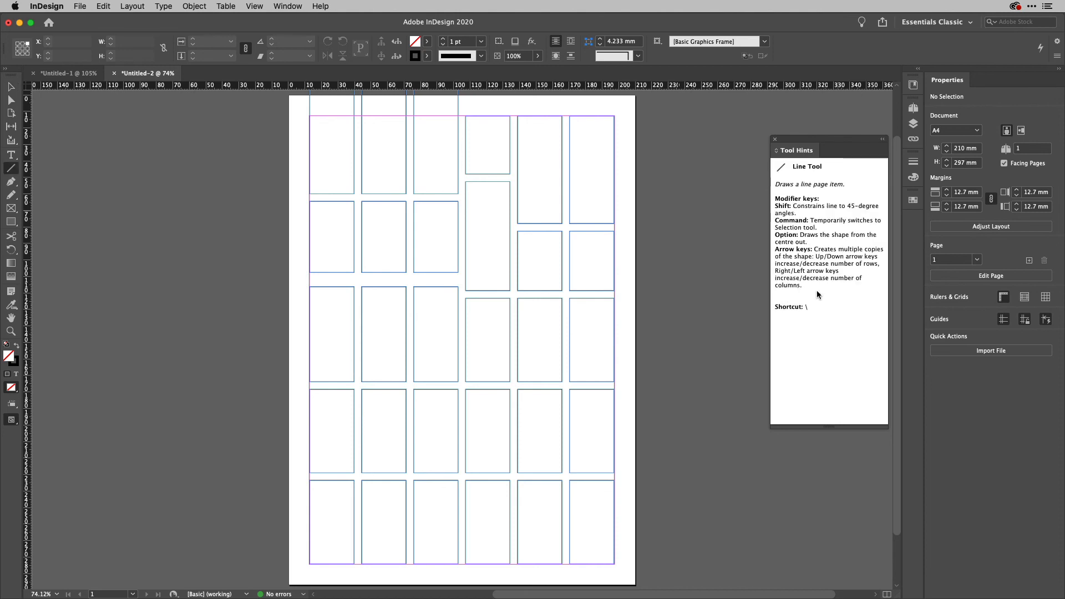
{"action": "key", "text": "m"}
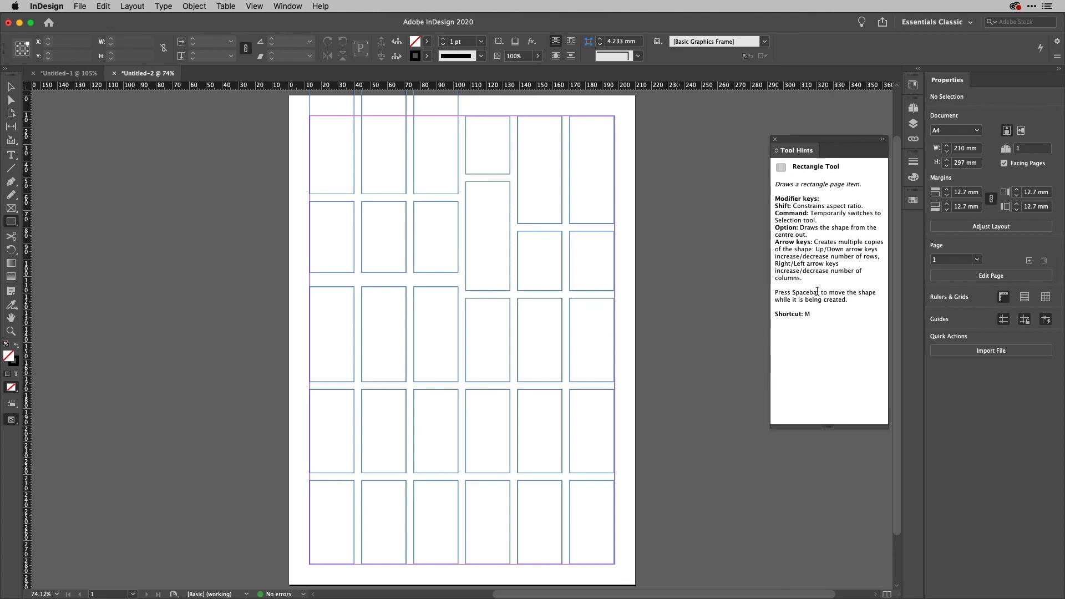
{"action": "key", "text": "f"}
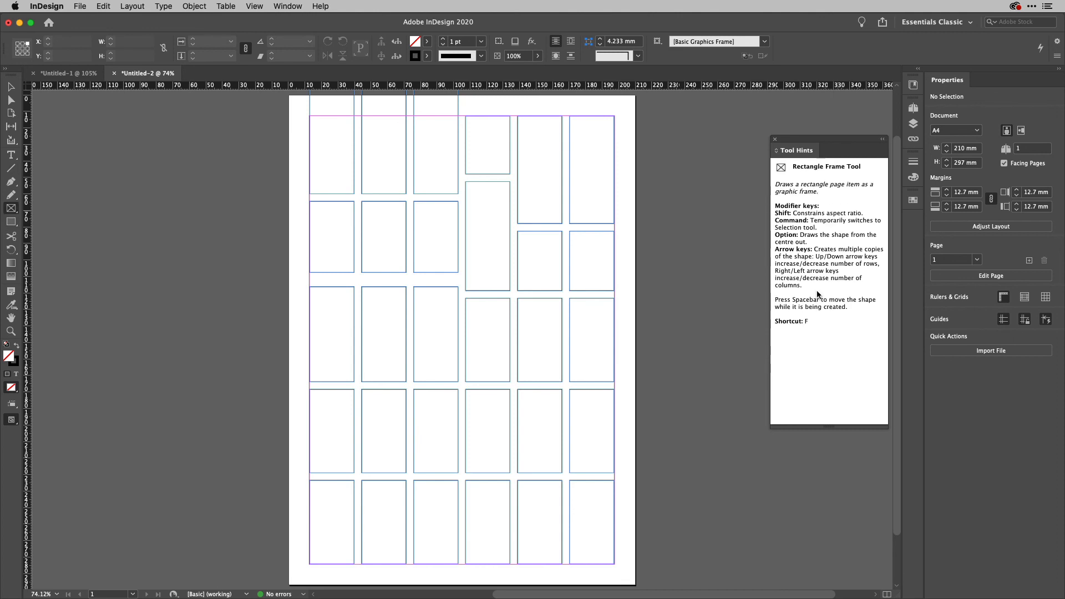
{"action": "key", "text": "p"}
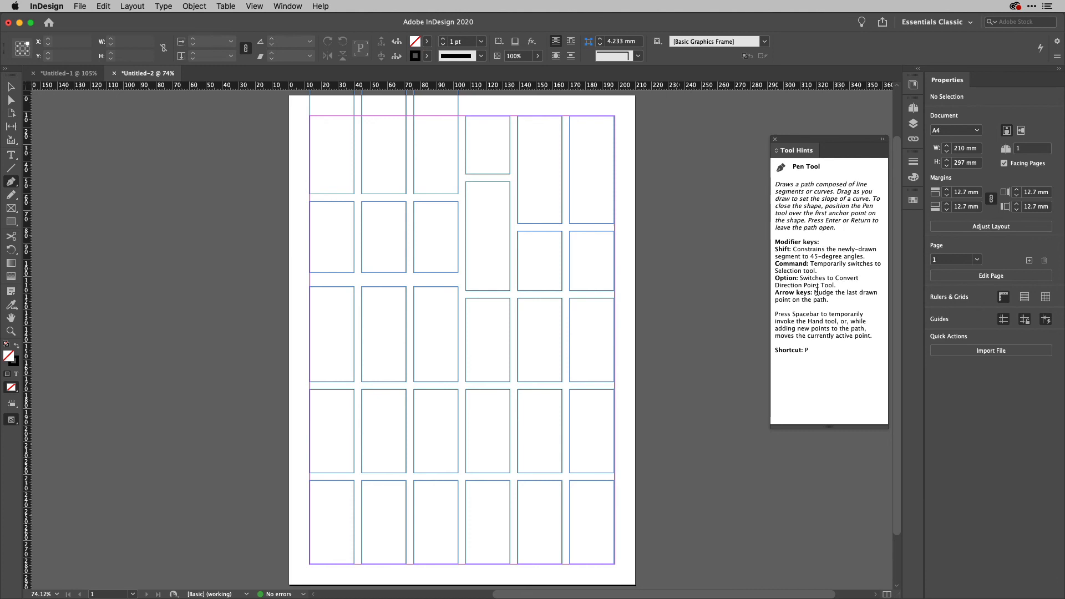
{"action": "key", "text": "shift+i"}
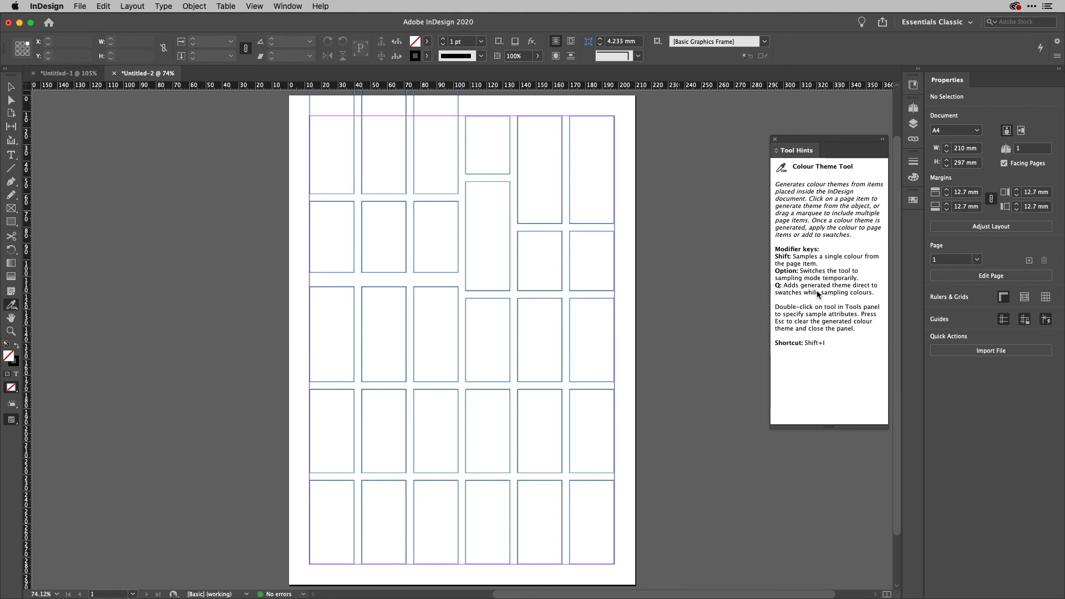